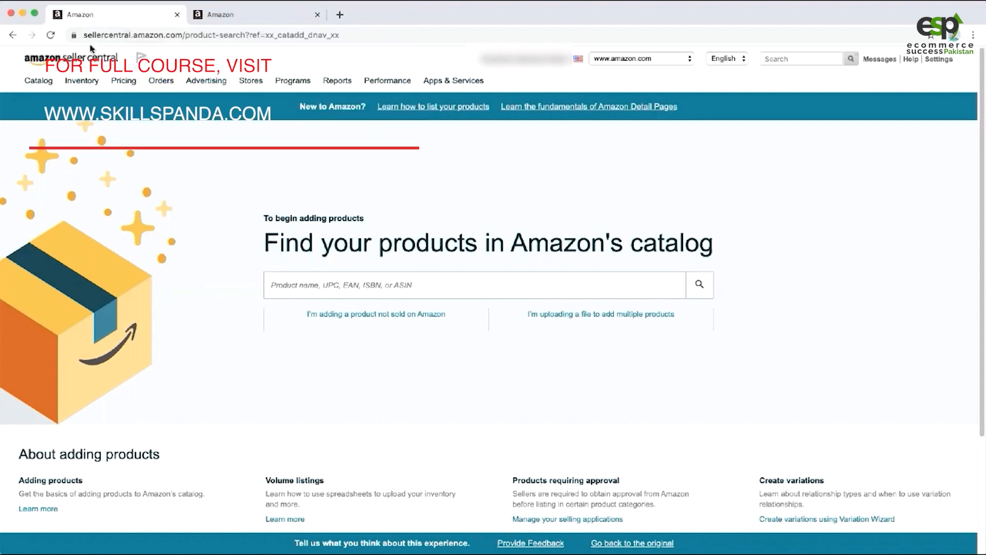
Open the Add Products page and start adding a product not sold on Amazon
mouse_move(123, 82)
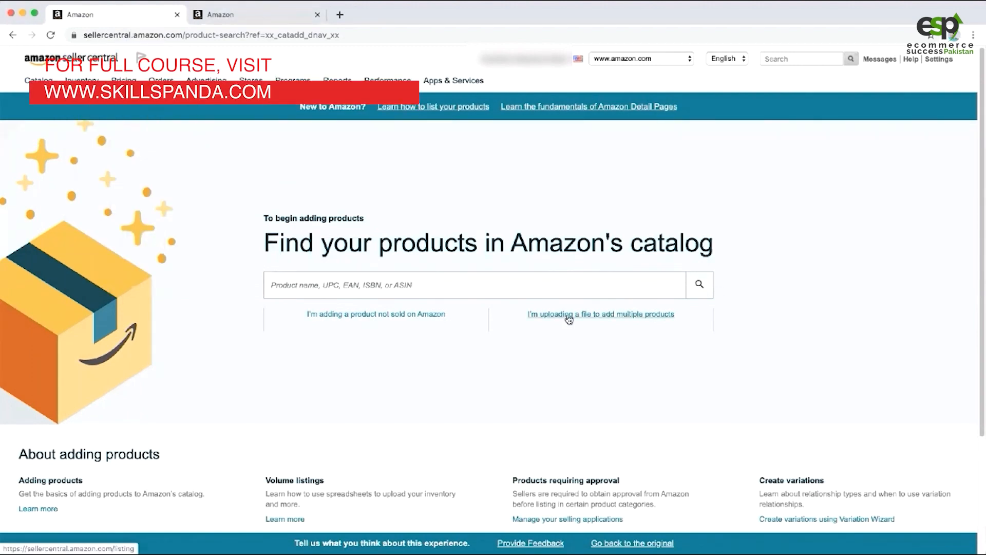
mouse_move(44, 91)
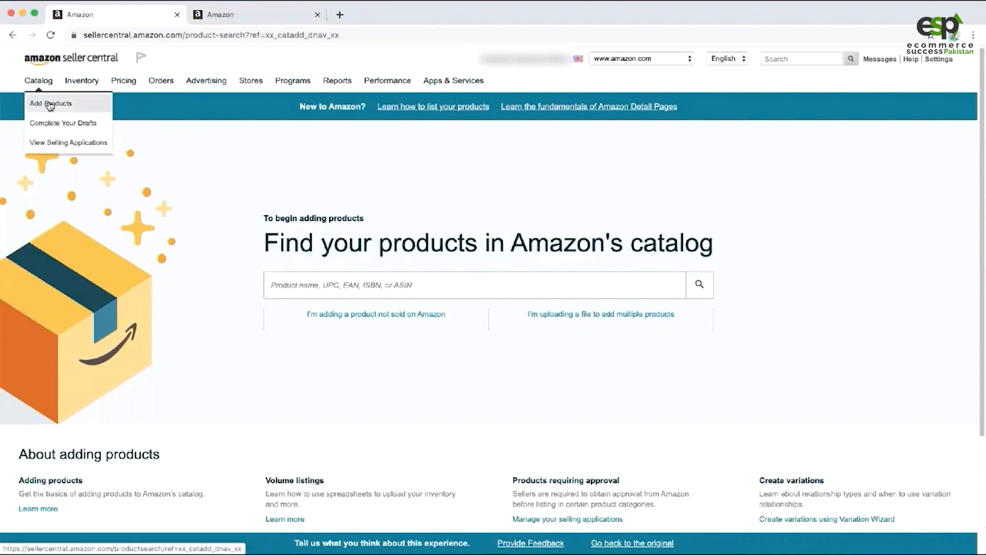
left_click(50, 104)
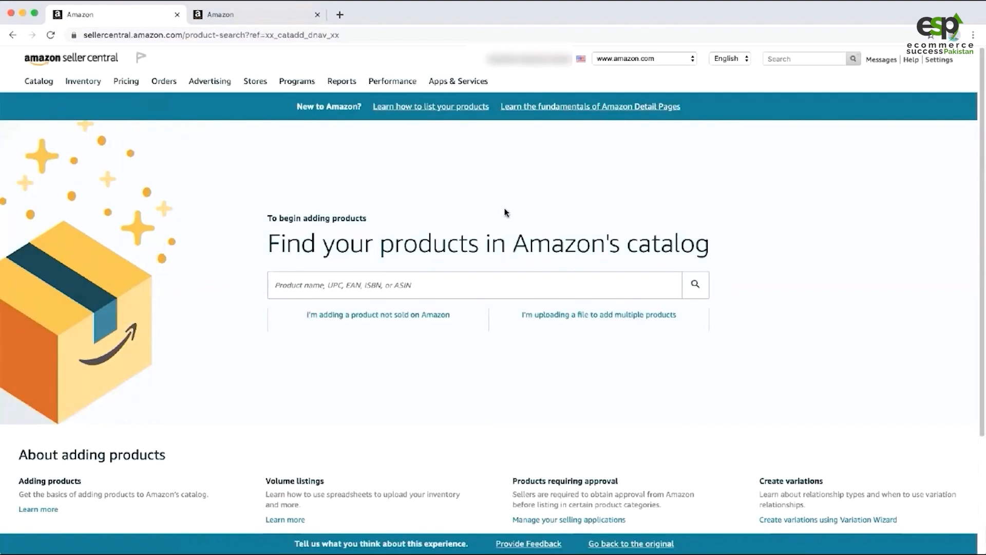
scroll(506, 212, "down", 3)
scroll(302, 247, "up", 3)
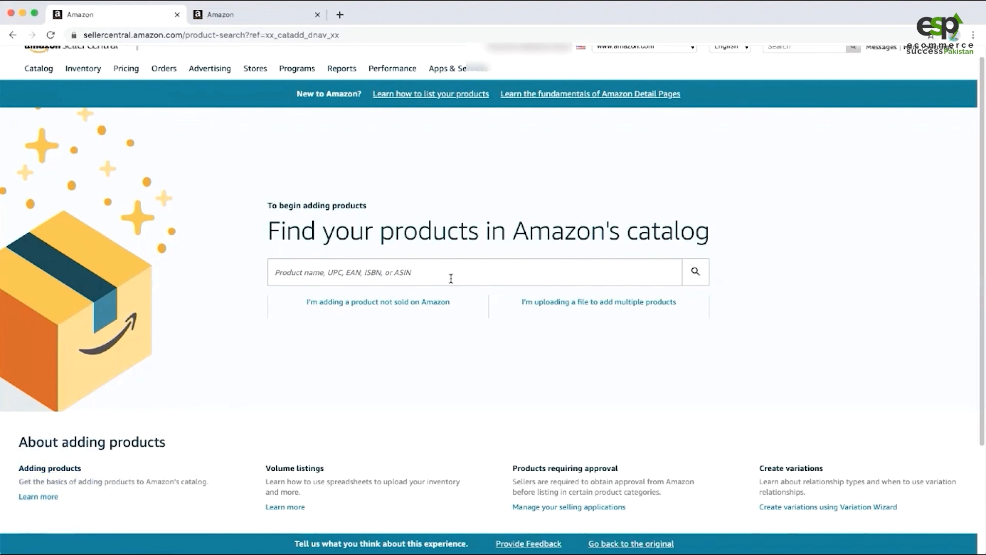
left_click(400, 303)
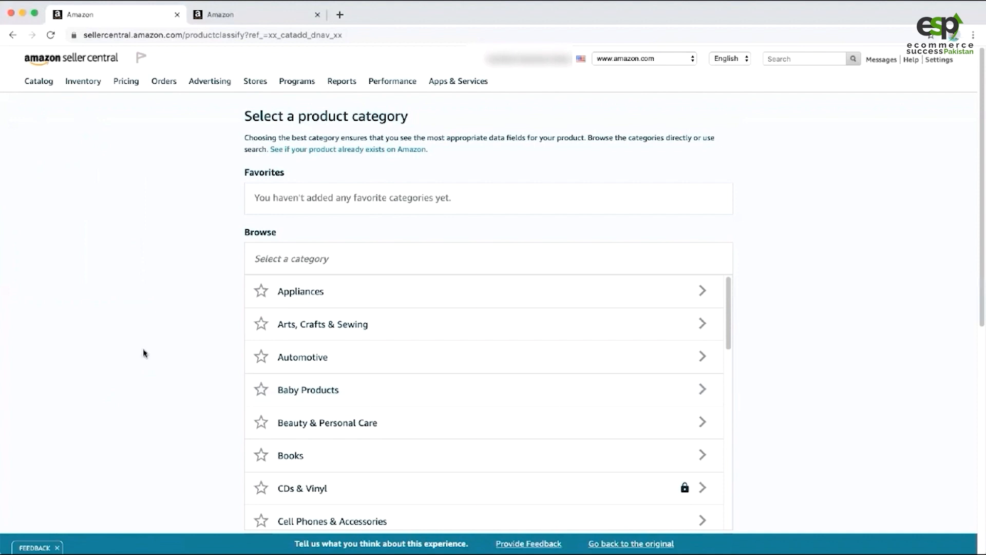
Examine the full list of top-level product categories, including which ones are locked
scroll(144, 354, "down", 6)
scroll(144, 353, "up", 2)
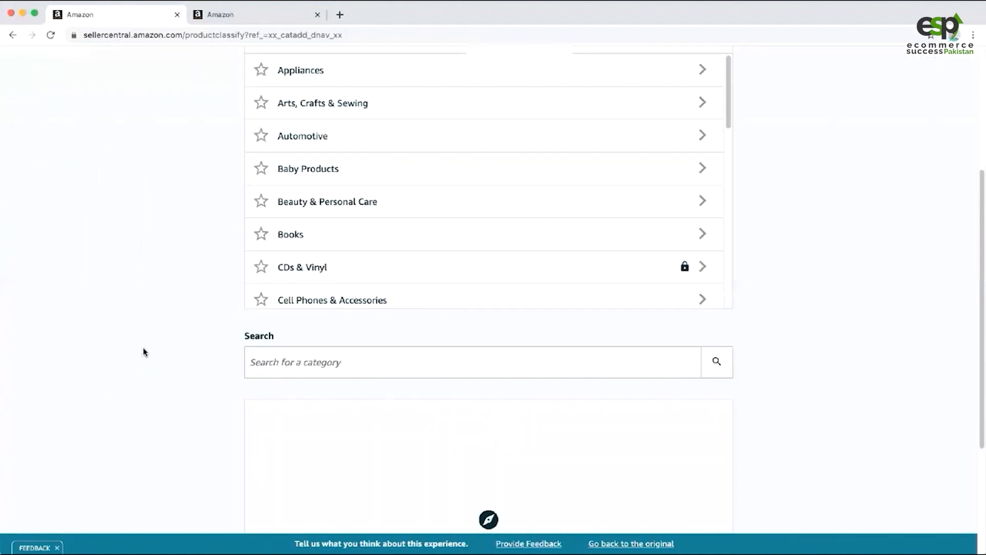
scroll(642, 364, "up", 3)
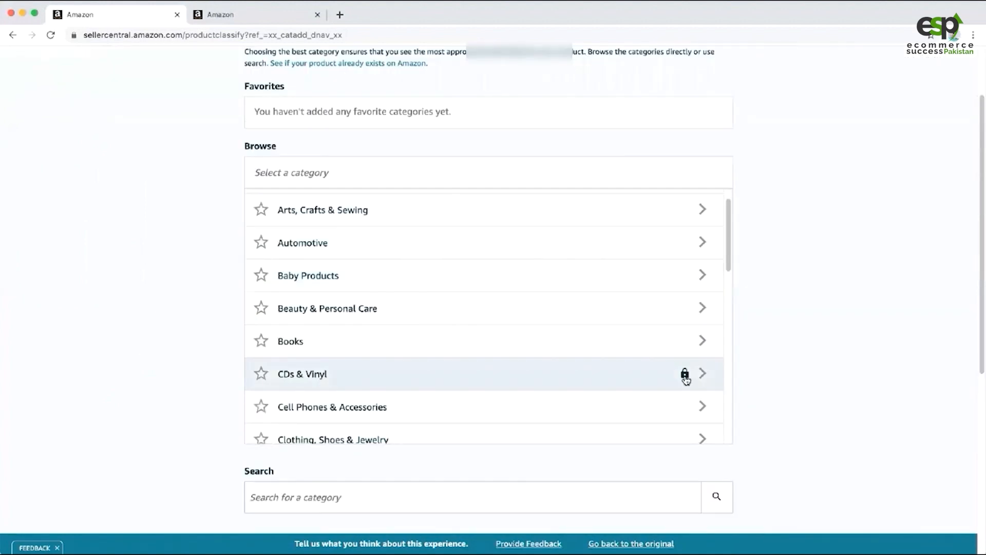
scroll(532, 308, "down", 1)
scroll(531, 307, "down", 4)
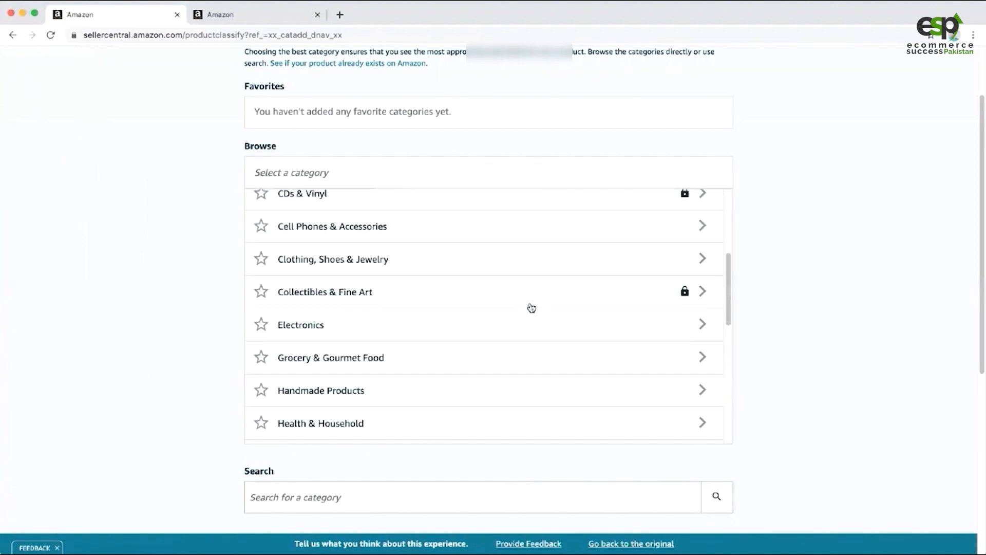
scroll(531, 307, "down", 4)
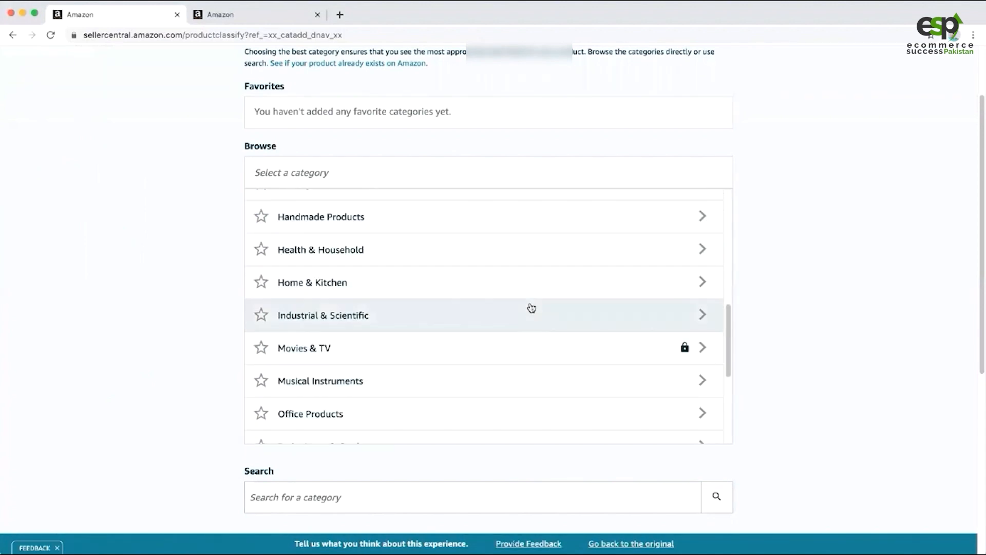
scroll(531, 308, "down", 5)
scroll(531, 307, "up", 10)
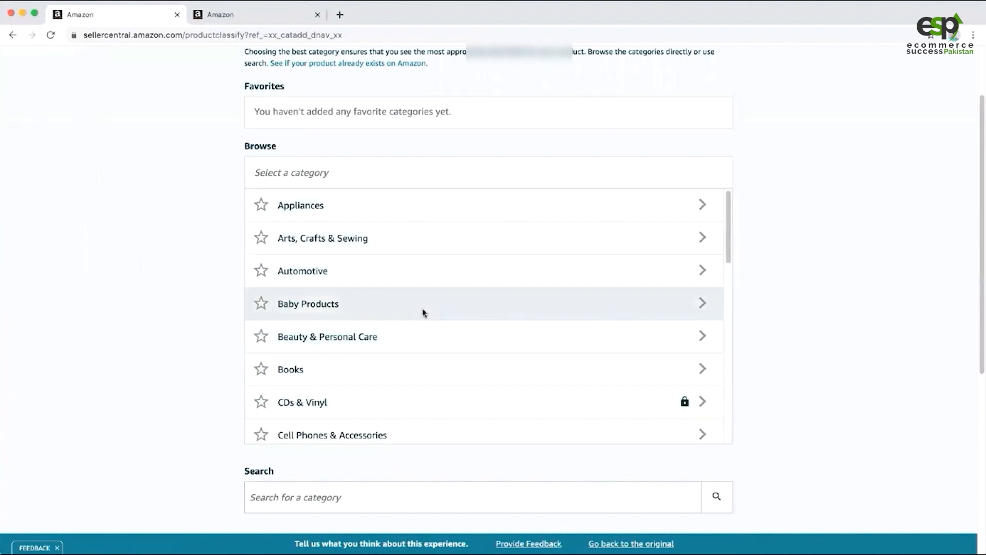
Look through the Baby Products subcategories and return to the top-level category list
left_click(423, 312)
scroll(597, 309, "down", 5)
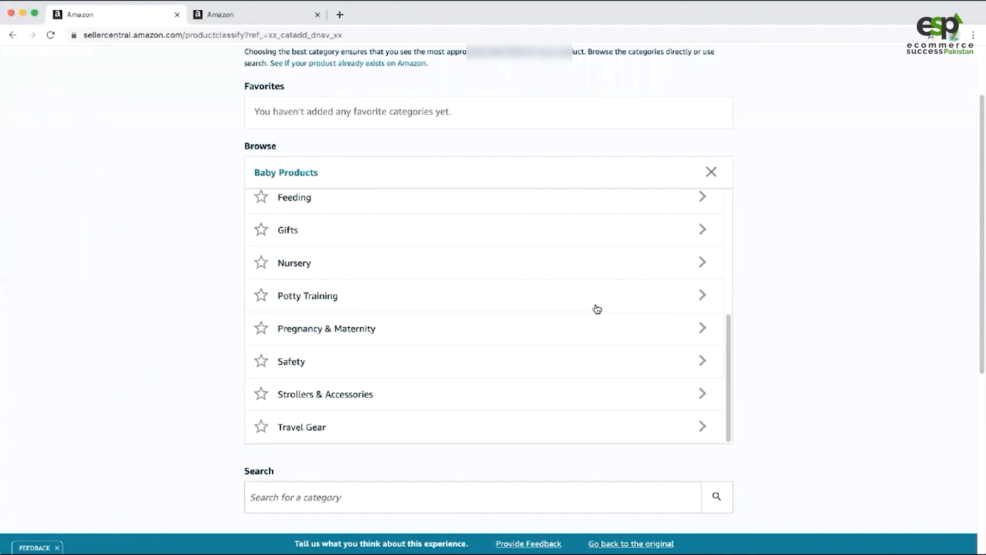
scroll(594, 308, "up", 5)
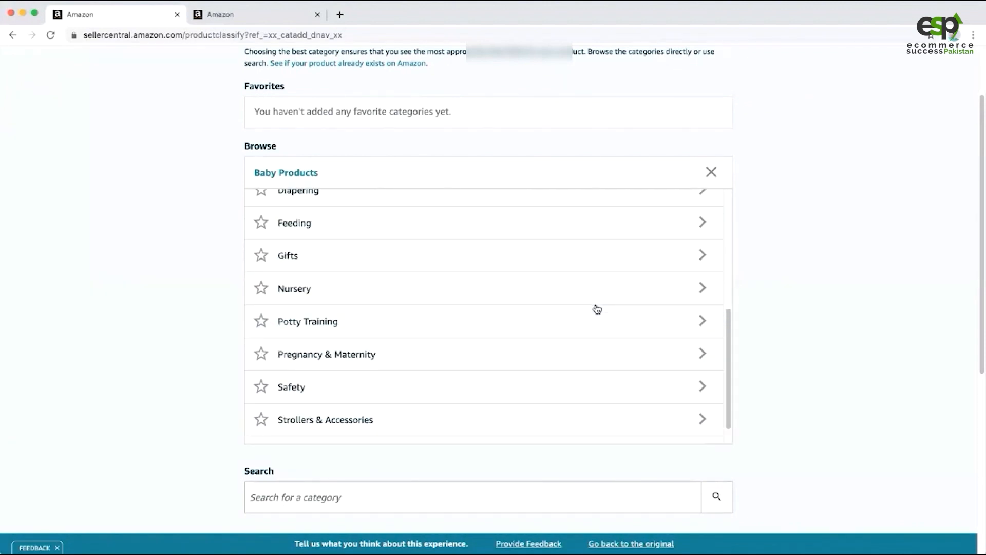
left_click(711, 172)
scroll(546, 280, "down", 2)
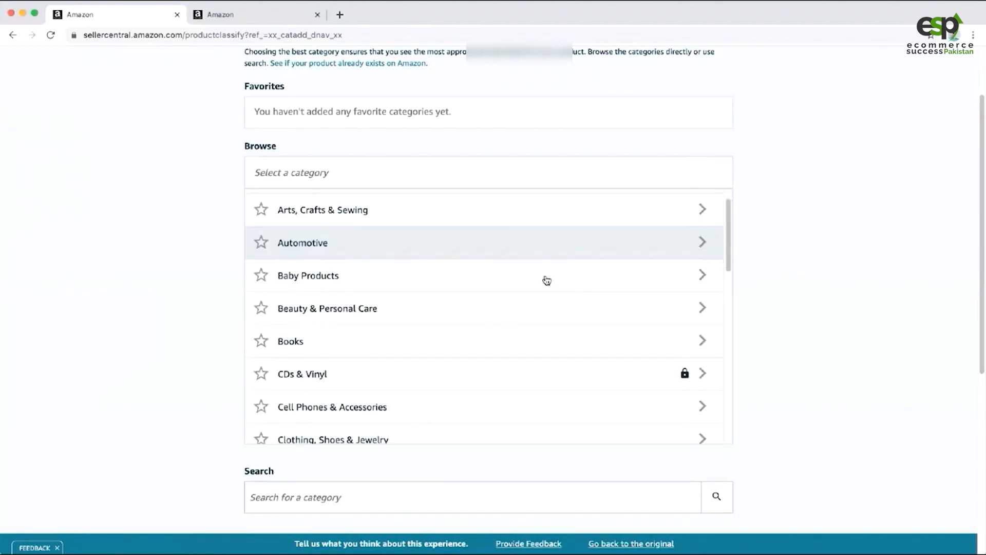
scroll(544, 279, "up", 2)
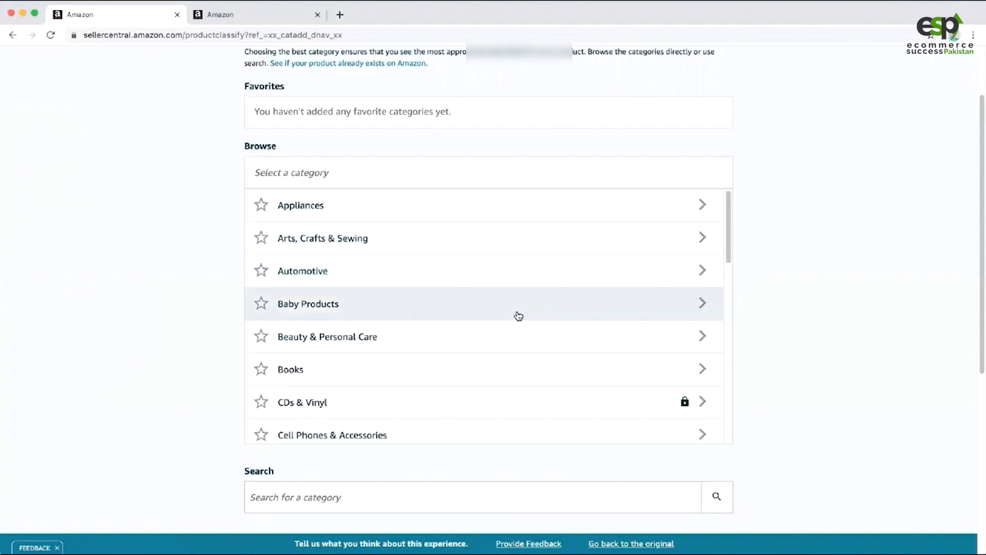
Look through the Toys & Games subcategories and its Arts & Crafts branch, and return to the top-level category list
scroll(517, 315, "down", 10)
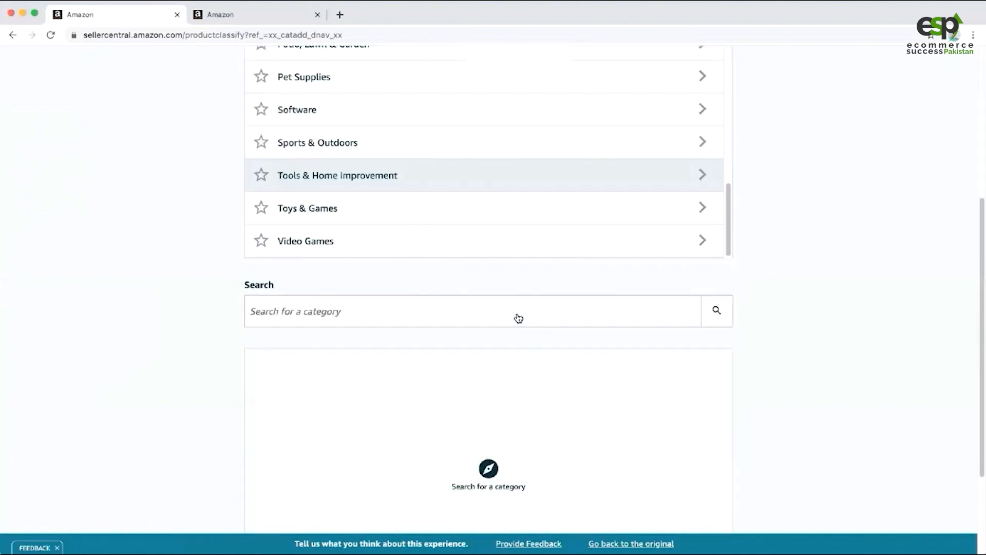
left_click(518, 213)
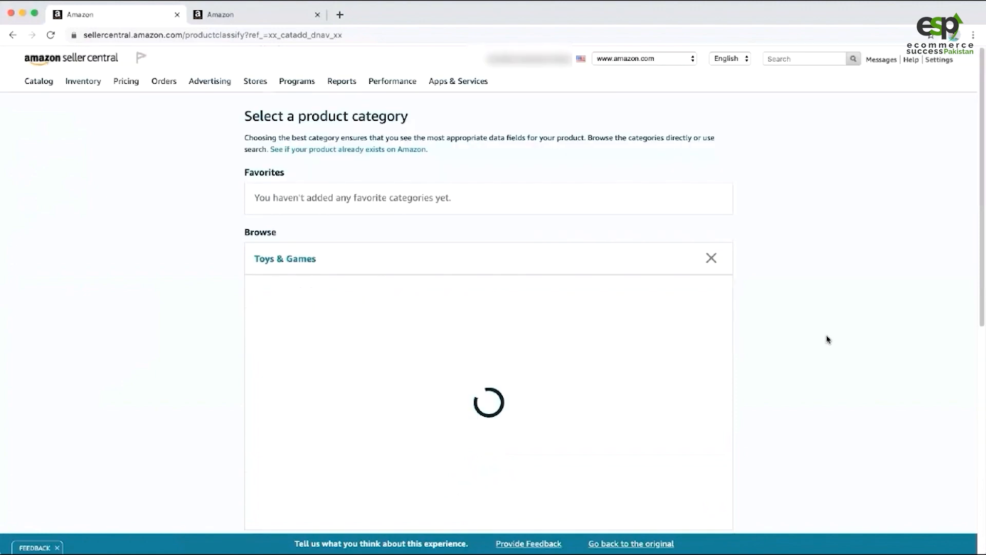
scroll(651, 295, "down", 5)
scroll(654, 297, "down", 3)
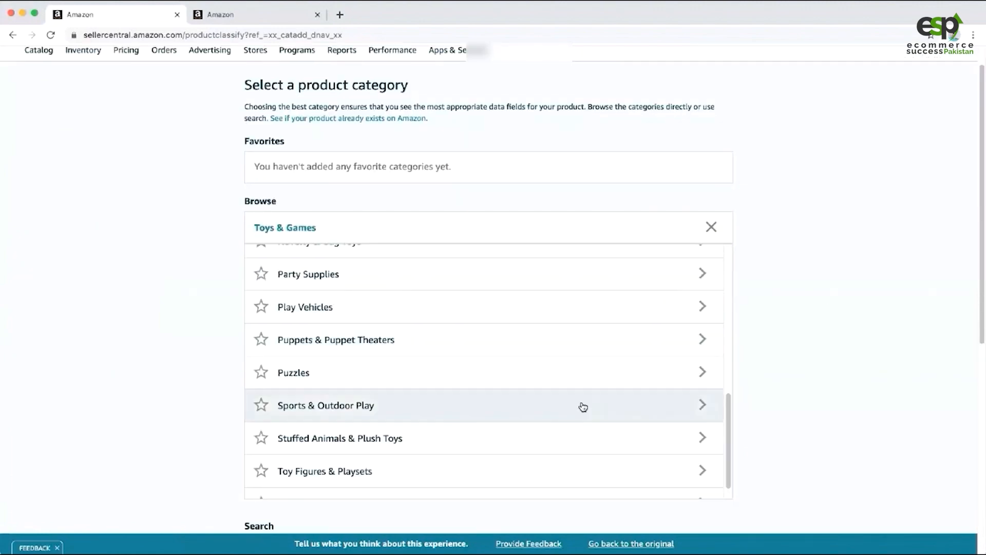
scroll(583, 408, "up", 8)
left_click(582, 276)
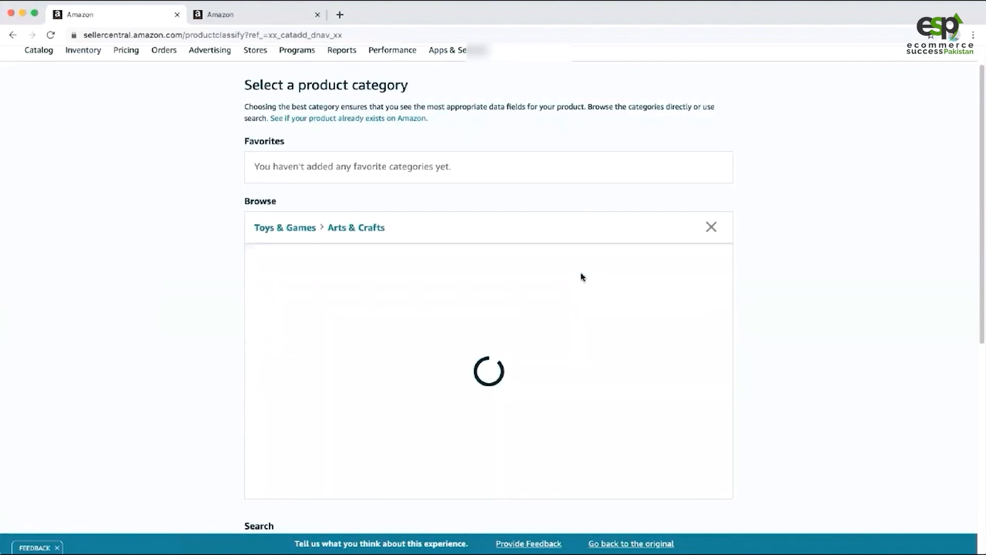
scroll(589, 416, "down", 3)
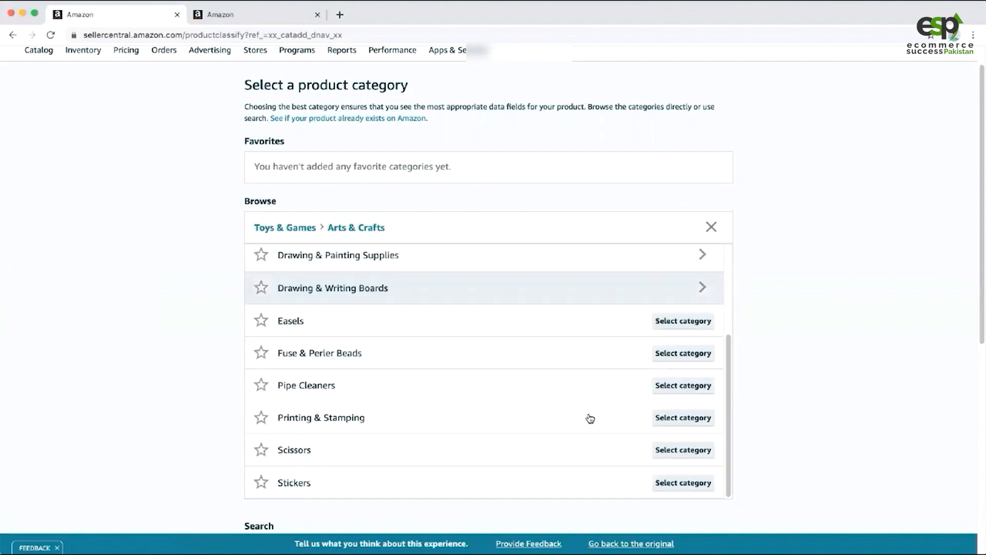
scroll(617, 360, "up", 3)
left_click(711, 228)
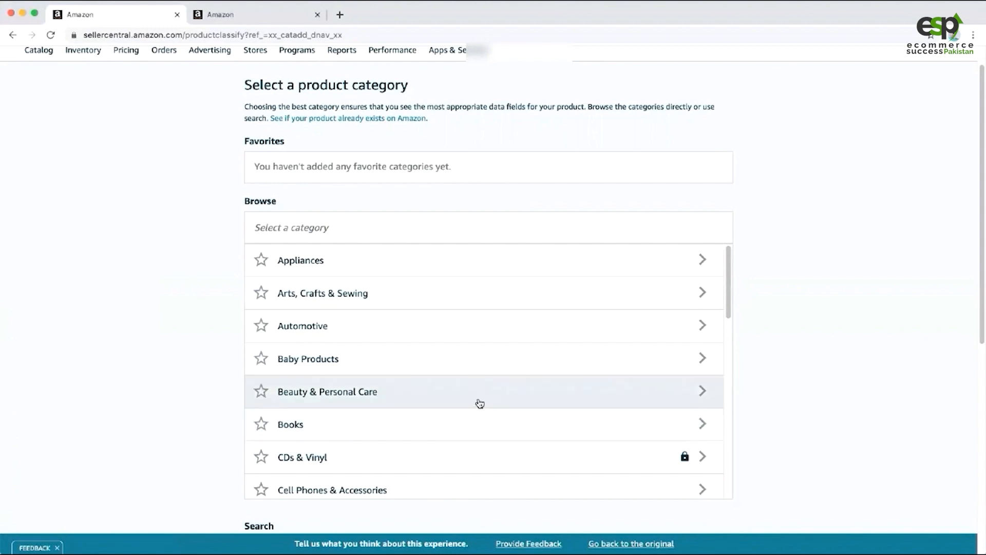
scroll(478, 403, "down", 3)
scroll(477, 403, "up", 3)
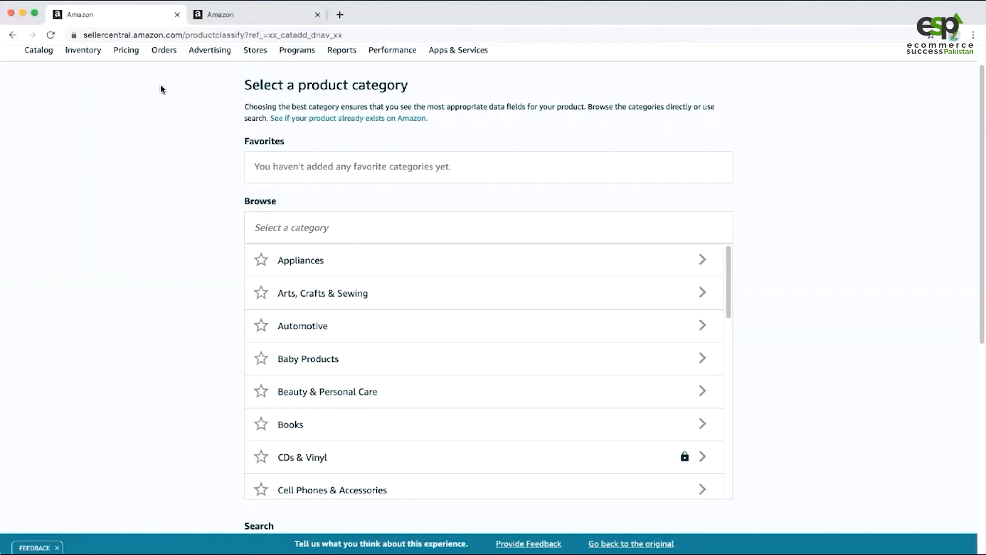
Load amazon.com in a new browser tab
key("super+t")
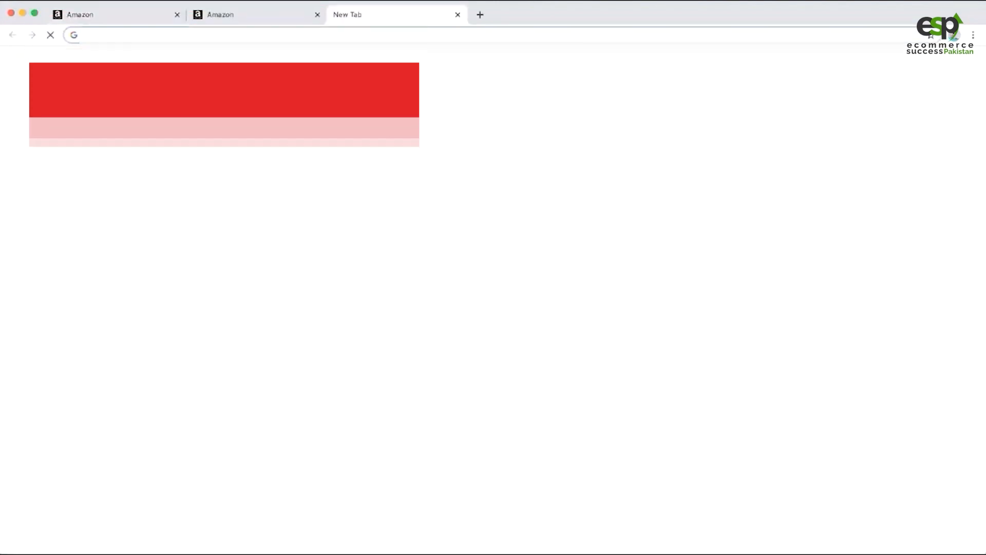
type("amazon.com/")
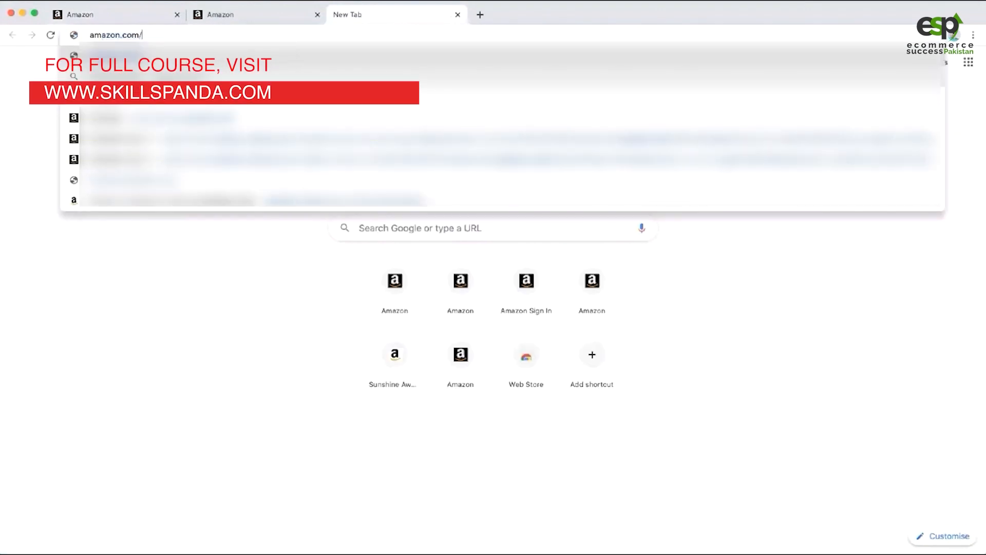
type("dp/")
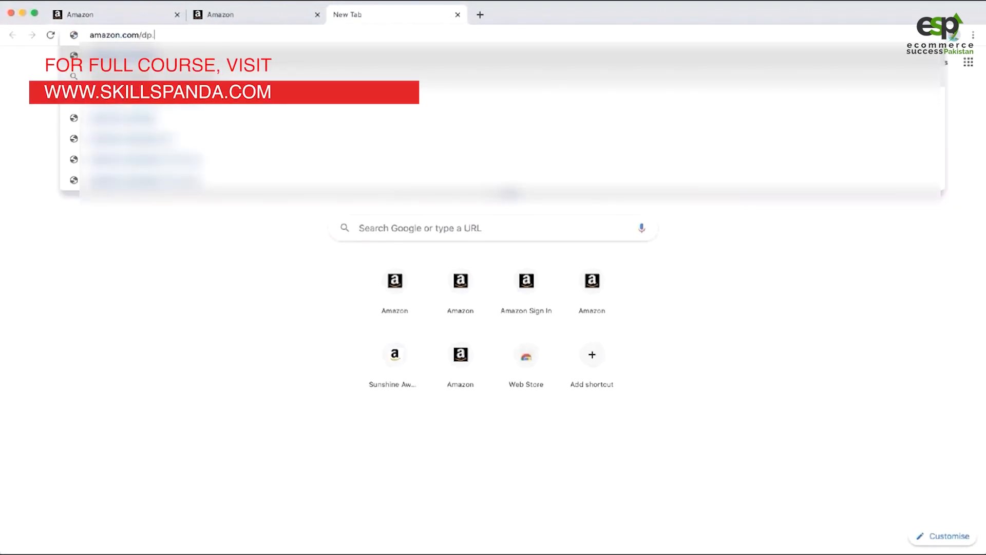
key("BackSpace")
key("BackSpace")
key("BackSpace")
key("BackSpace")
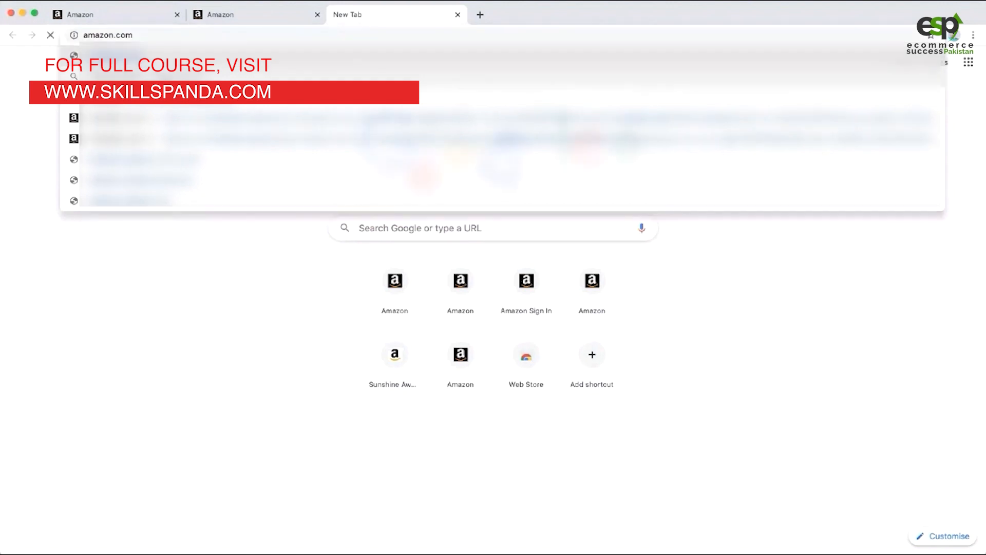
key("Return")
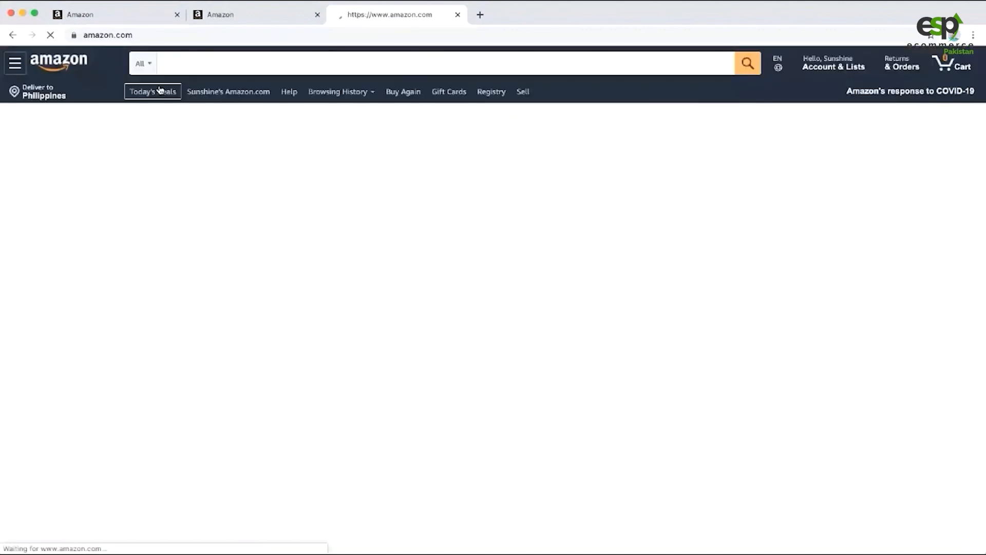
Run an empty search of the storefront limited to the Arts & Crafts department
scroll(282, 303, "down", 7)
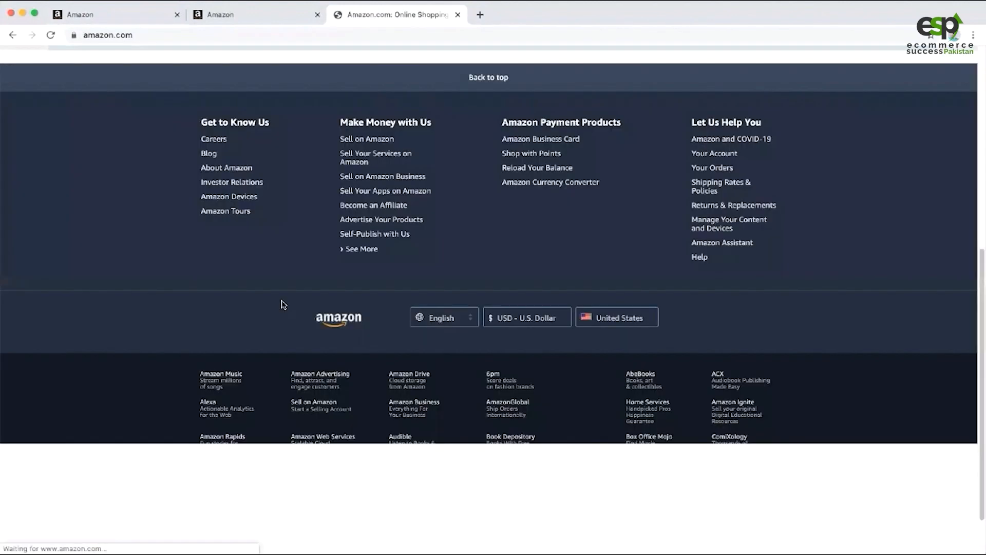
scroll(282, 304, "up", 6)
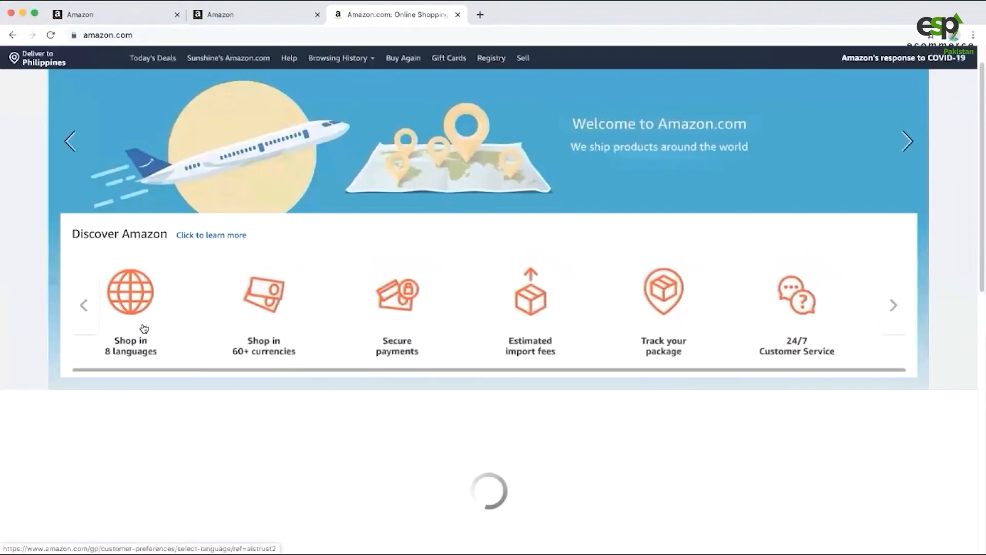
scroll(144, 329, "down", 10)
scroll(145, 327, "up", 1)
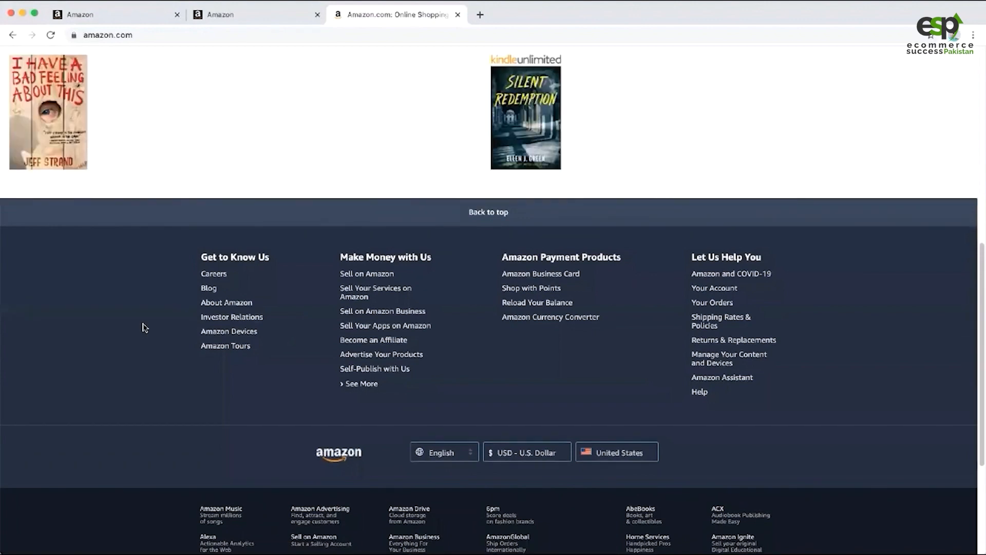
scroll(145, 328, "up", 6)
scroll(141, 323, "up", 3)
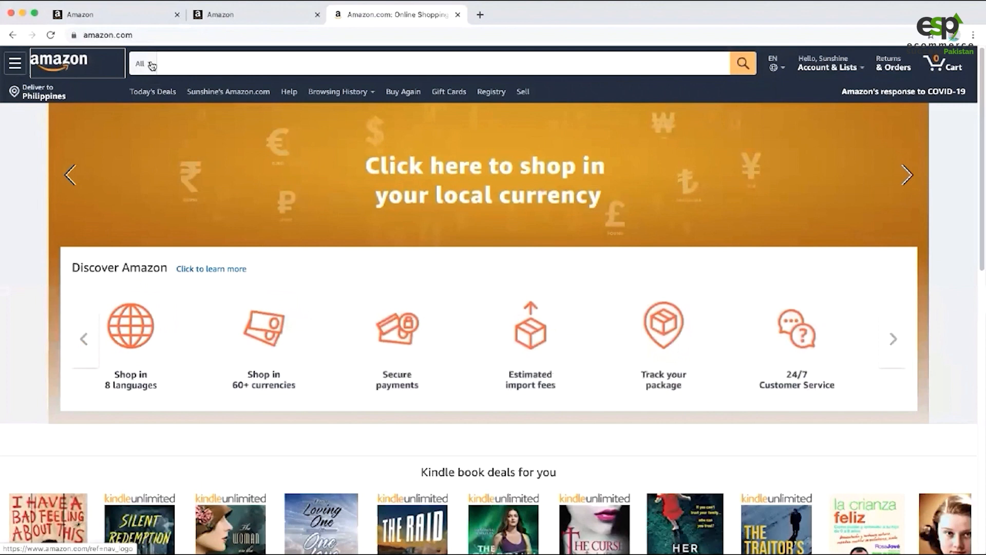
left_click(151, 65)
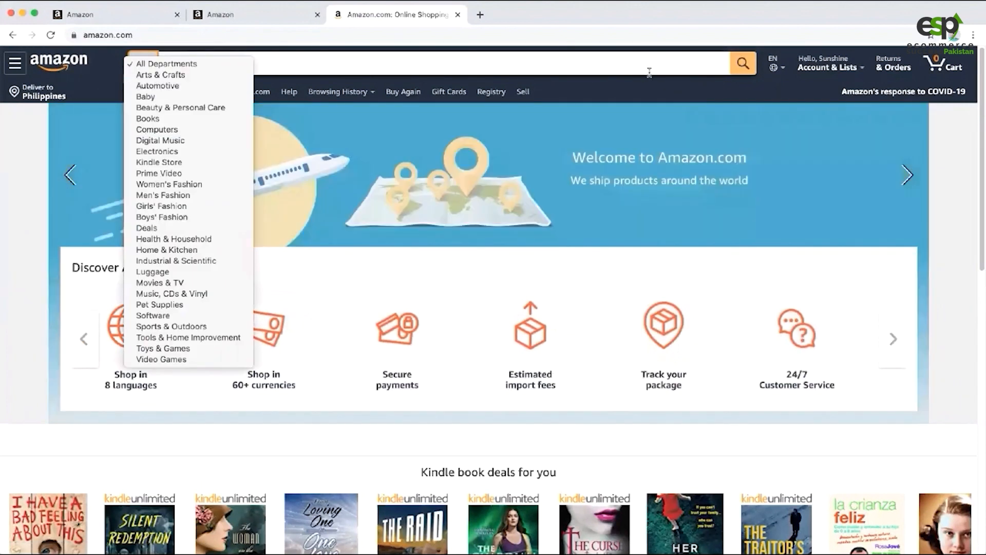
left_click(159, 75)
left_click(731, 77)
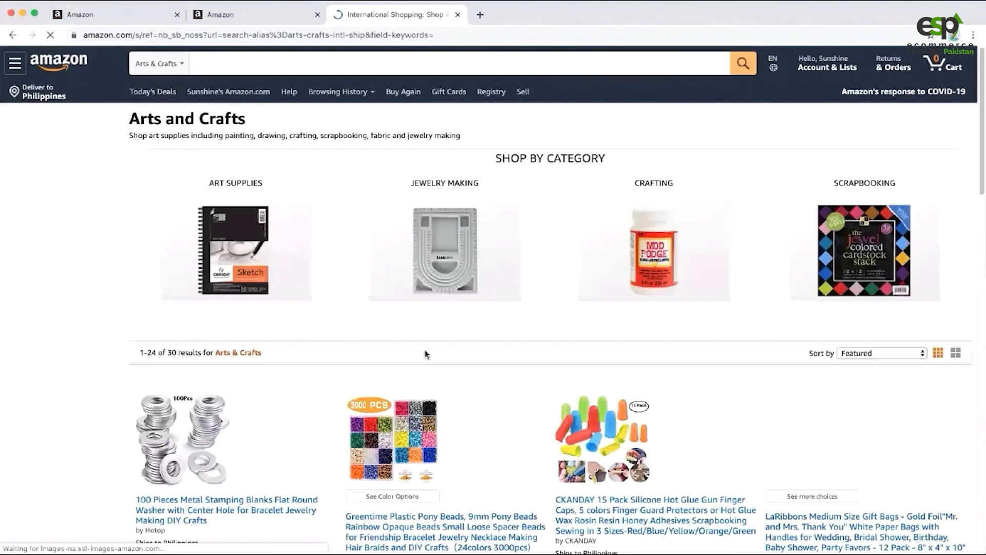
Open the Swivel Clasp Lanyard Snap Hooks product page and copy its ASIN, B07JKND3K2, from the page address
scroll(381, 321, "down", 7)
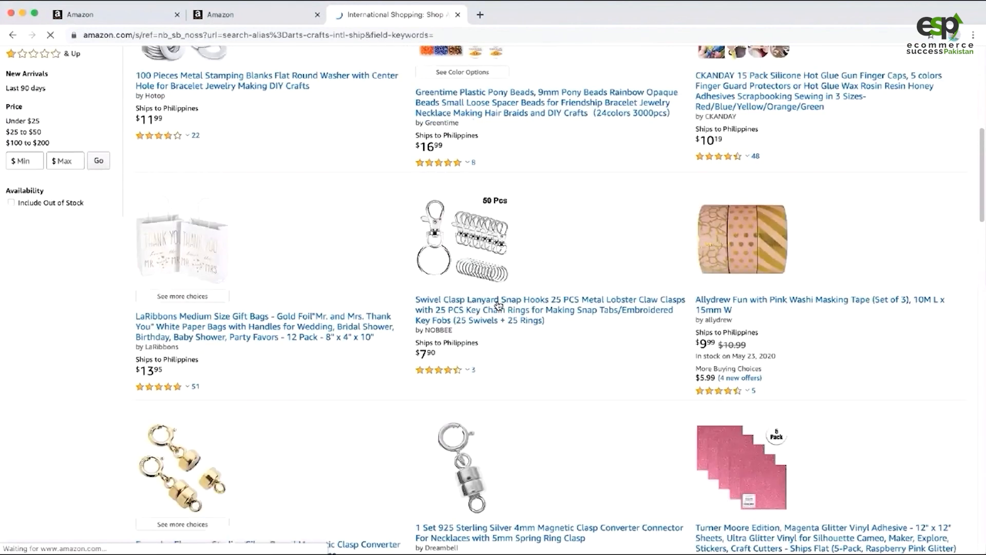
left_click(513, 317)
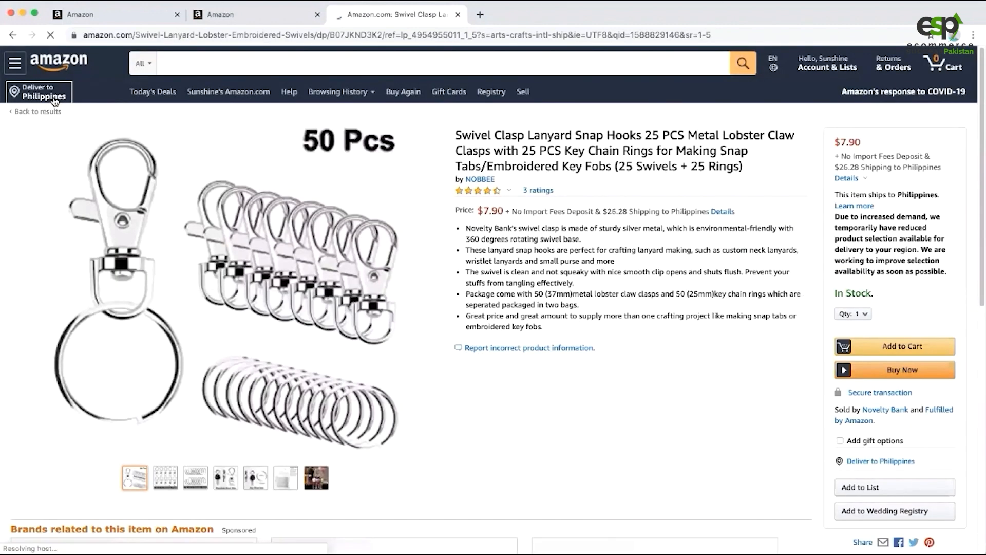
left_click(55, 101)
double_click(348, 35)
key("super+c")
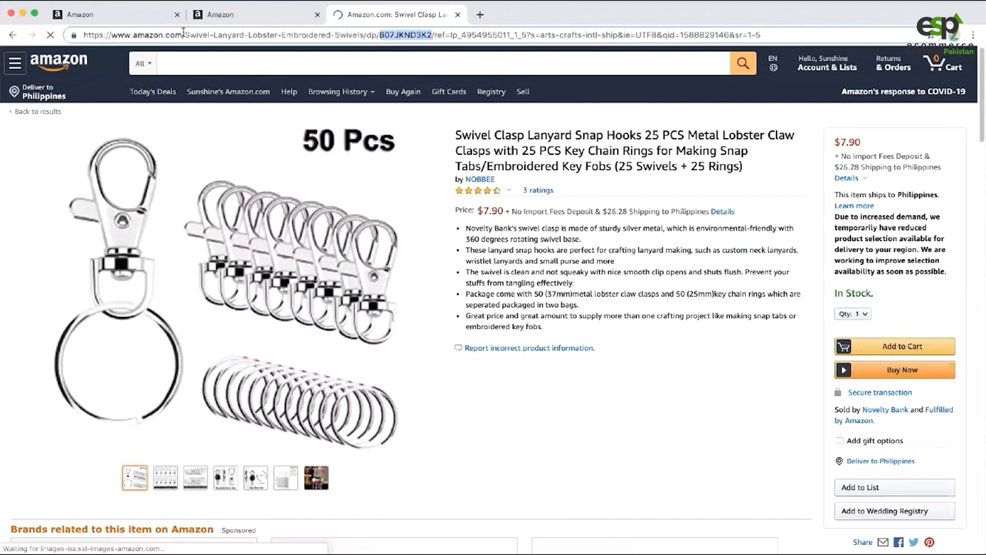
Reload the product page through the shortened address amazon.com/dp/B07JKND3K2
left_click(185, 35)
key("shift+super+Right")
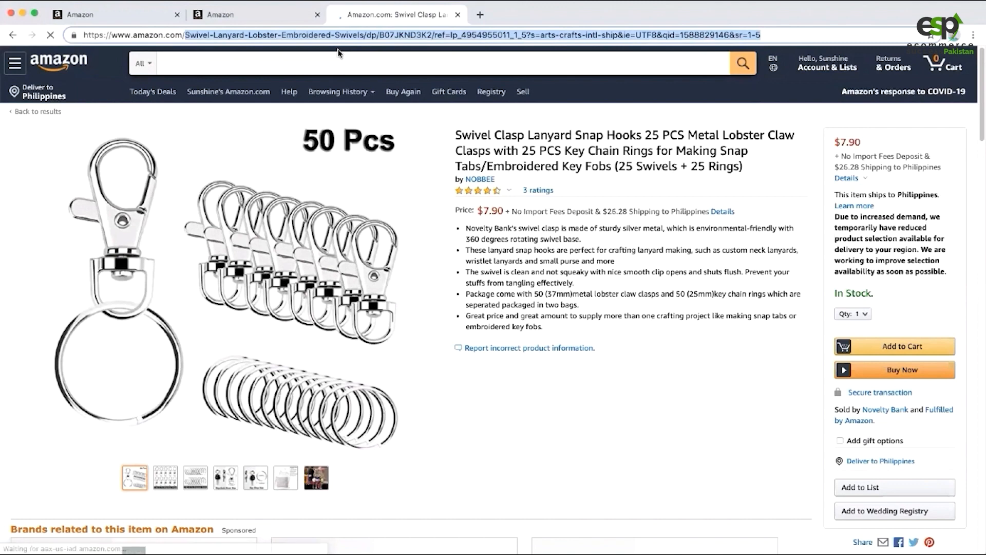
type("dp/")
key("super+v")
key("Return")
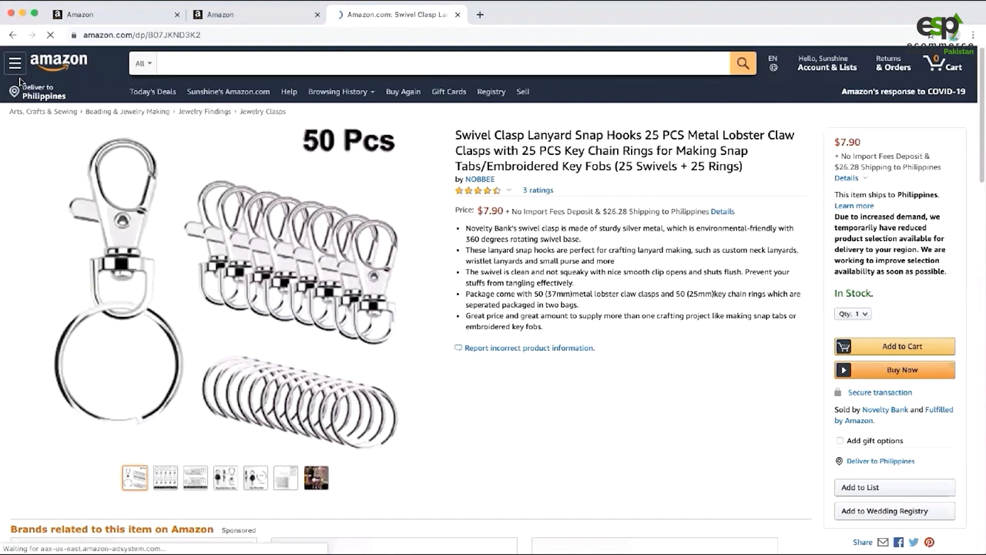
Copy the lowest-level category name, Jewelry Clasps, from the category path above the Swivel Clasp product
left_click_drag(6, 113, 287, 111)
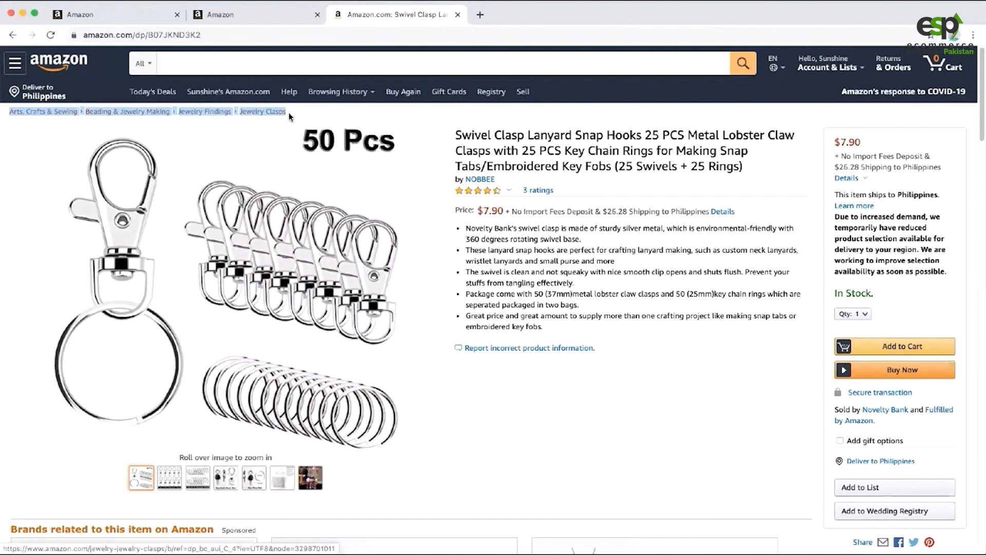
left_click(246, 118)
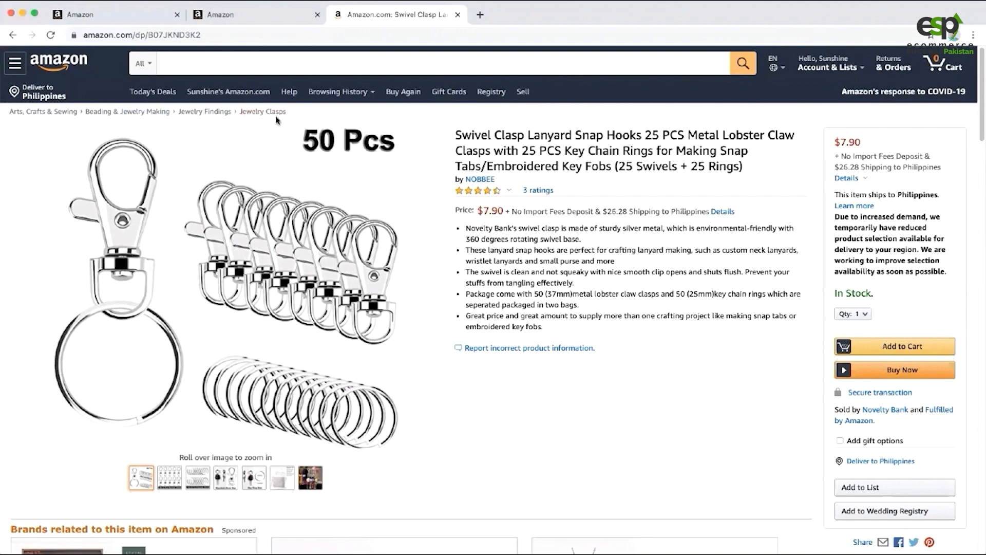
left_click(109, 19)
left_click(362, 16)
left_click_drag(288, 111, 240, 114)
key("super+c")
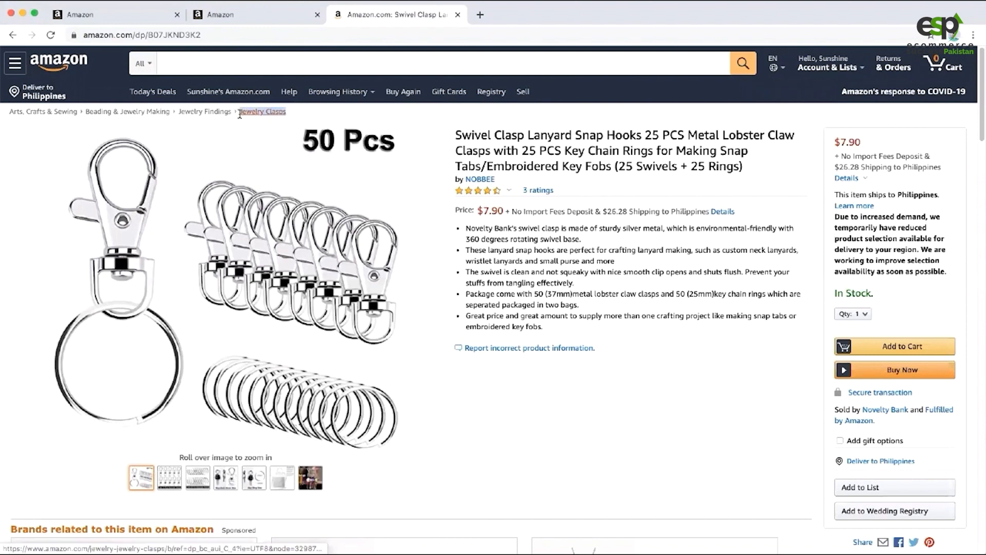
Search the Seller Central product categories for the copied name, Jewelry Clasps
left_click(124, 15)
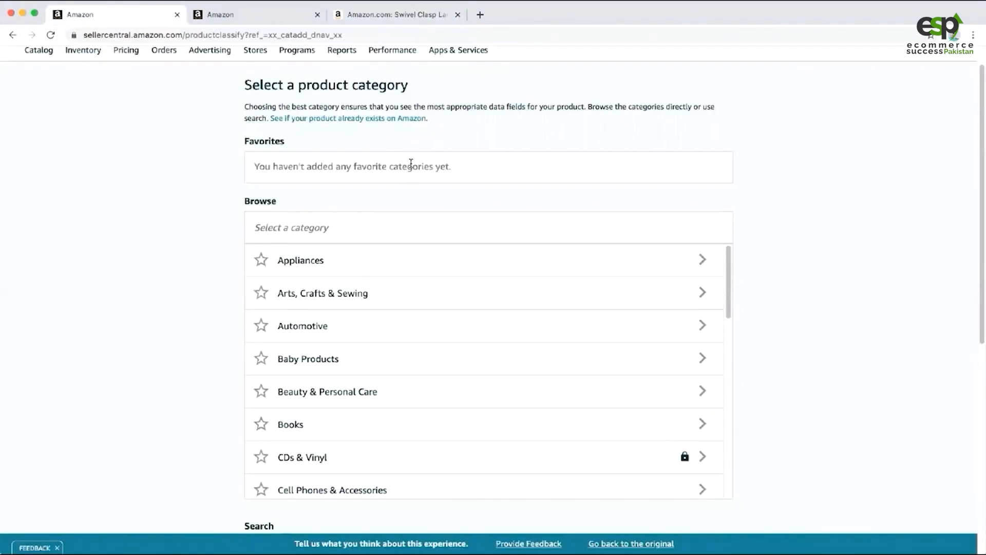
scroll(411, 163, "up", 2)
scroll(411, 164, "down", 8)
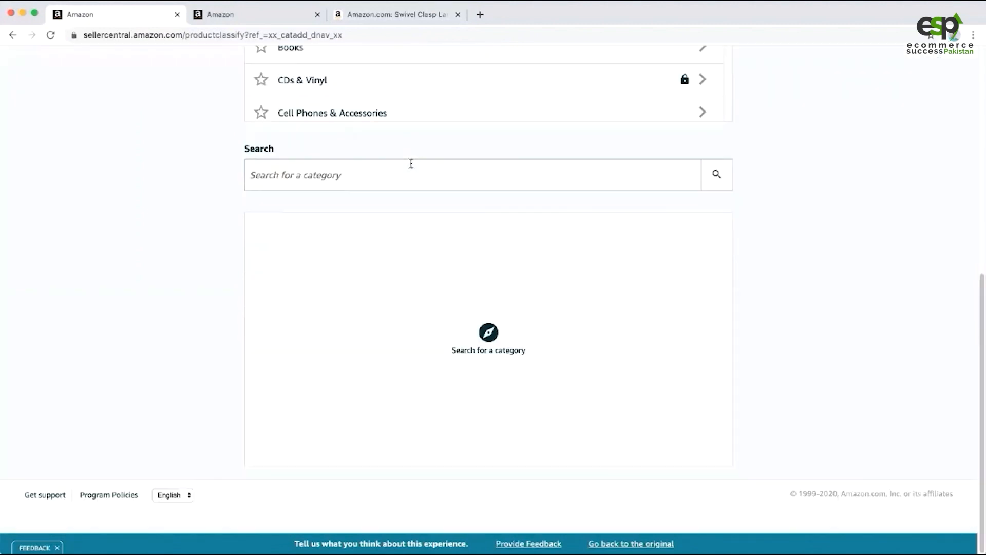
scroll(368, 299, "up", 3)
key("super+v")
left_click(725, 310)
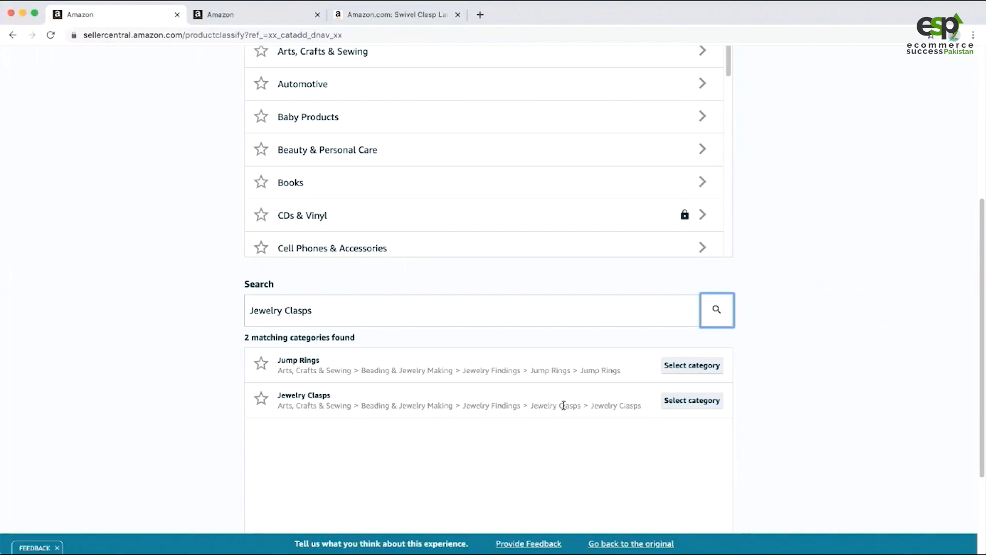
Select the Jewelry Clasps category under Jewelry Findings for the new listing, and turn on Advanced View in its form
left_click(266, 16)
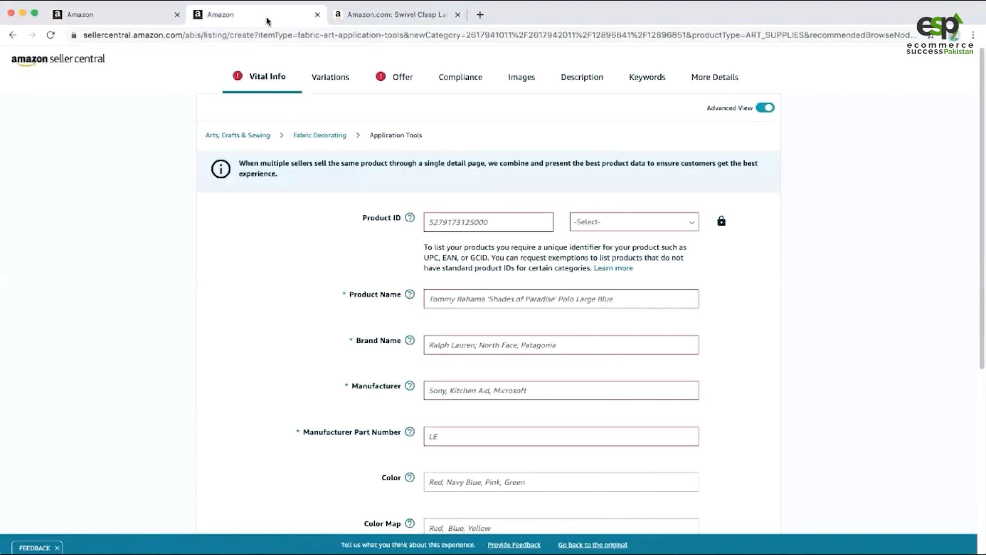
left_click(350, 16)
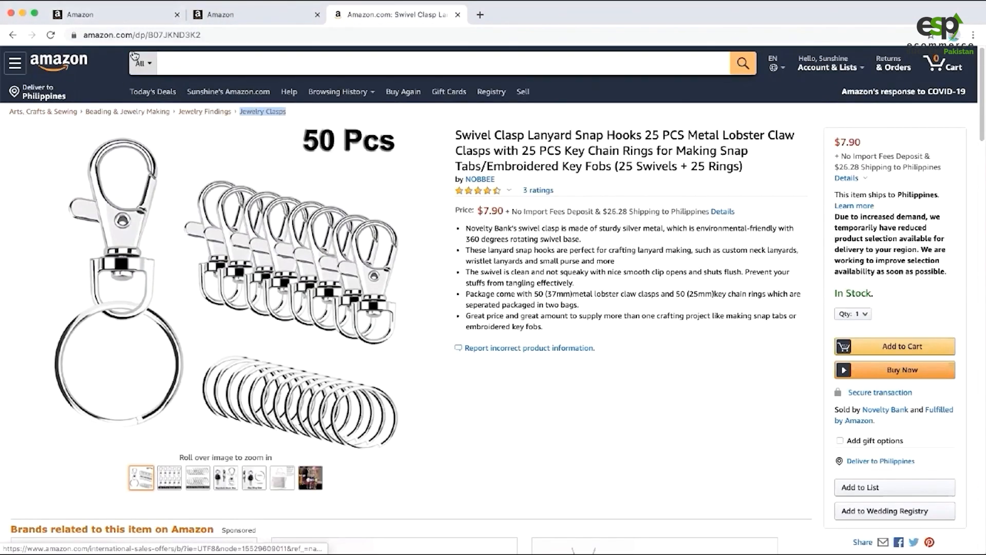
left_click(122, 21)
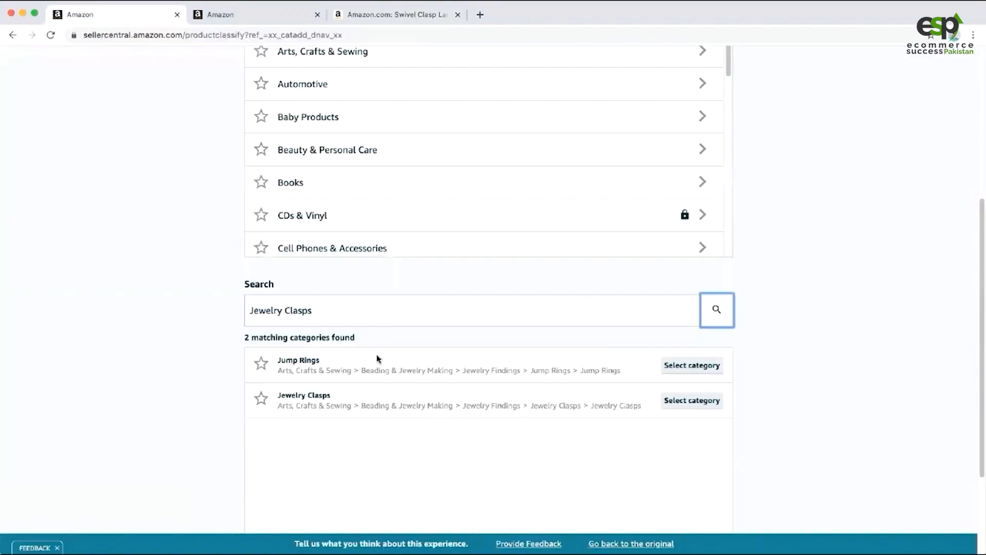
left_click(697, 409)
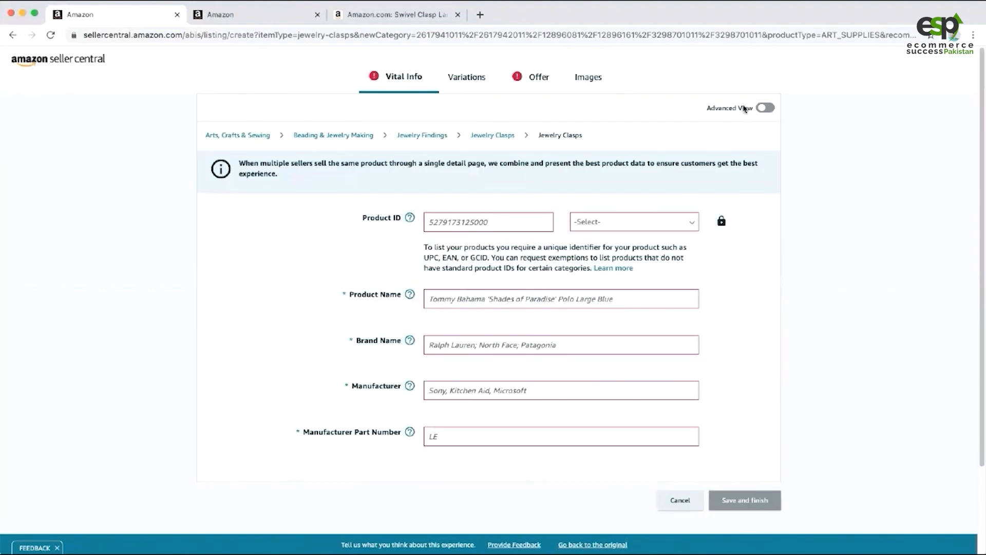
left_click(762, 109)
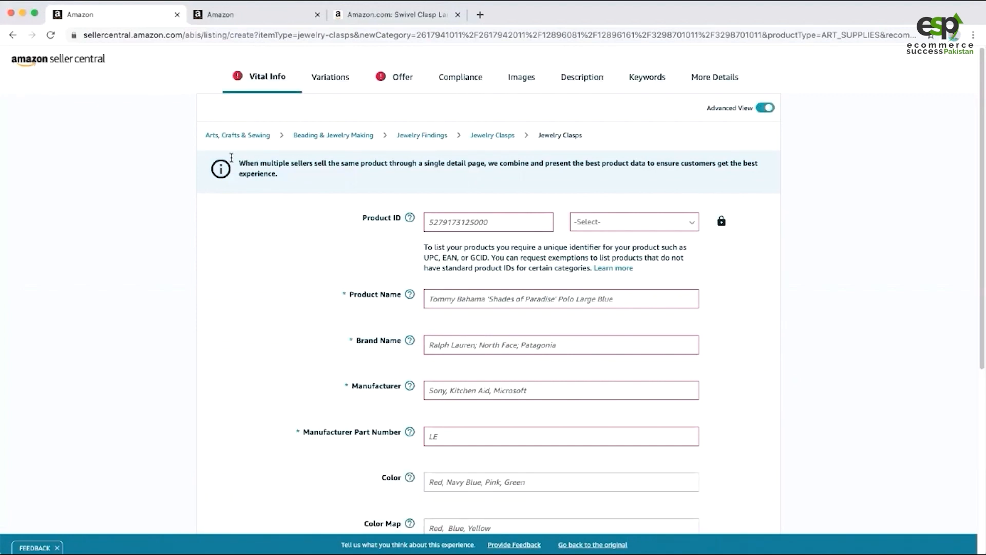
Set the Product ID type to UPC in the listing's vital information
scroll(231, 158, "down", 1)
scroll(231, 158, "down", 1)
scroll(232, 161, "down", 2)
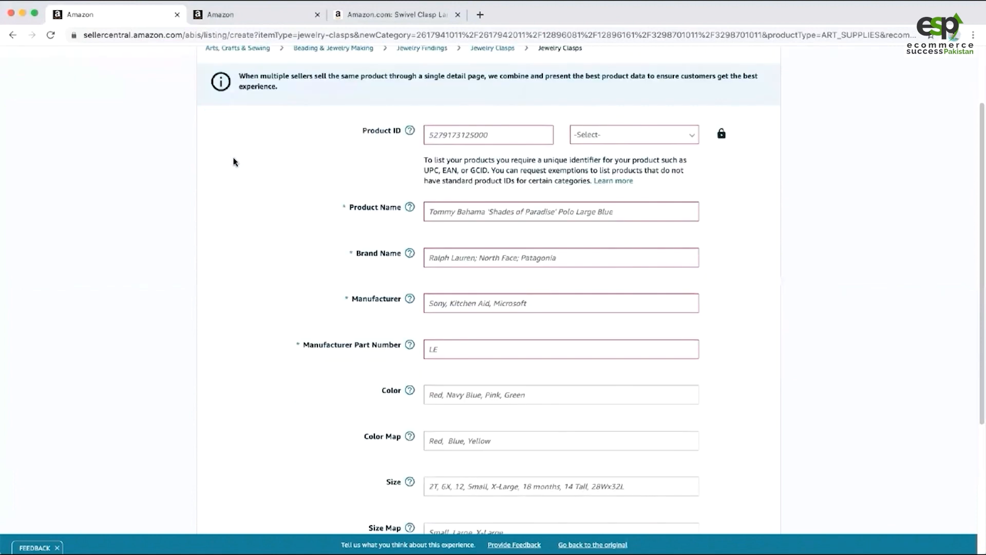
scroll(234, 162, "down", 2)
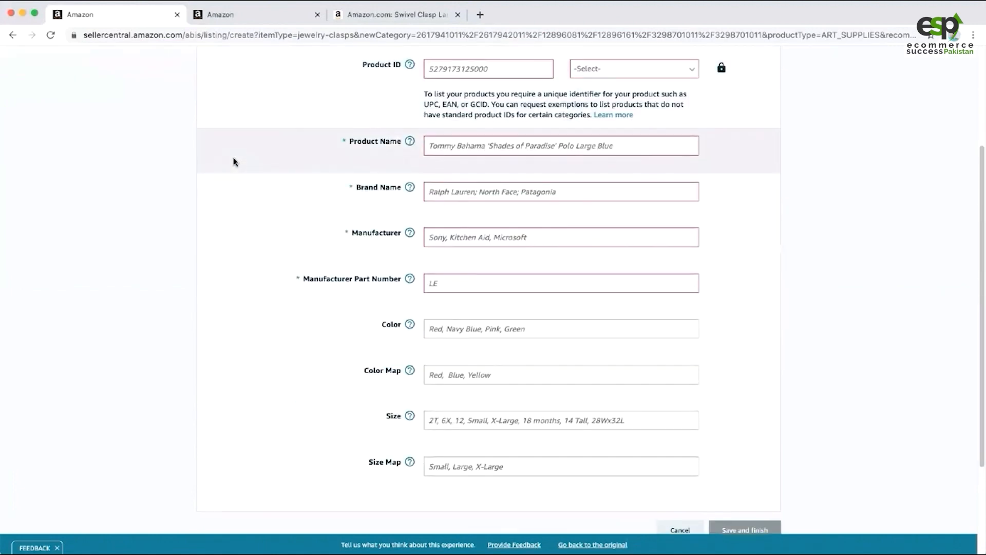
scroll(234, 161, "up", 4)
left_click(500, 212)
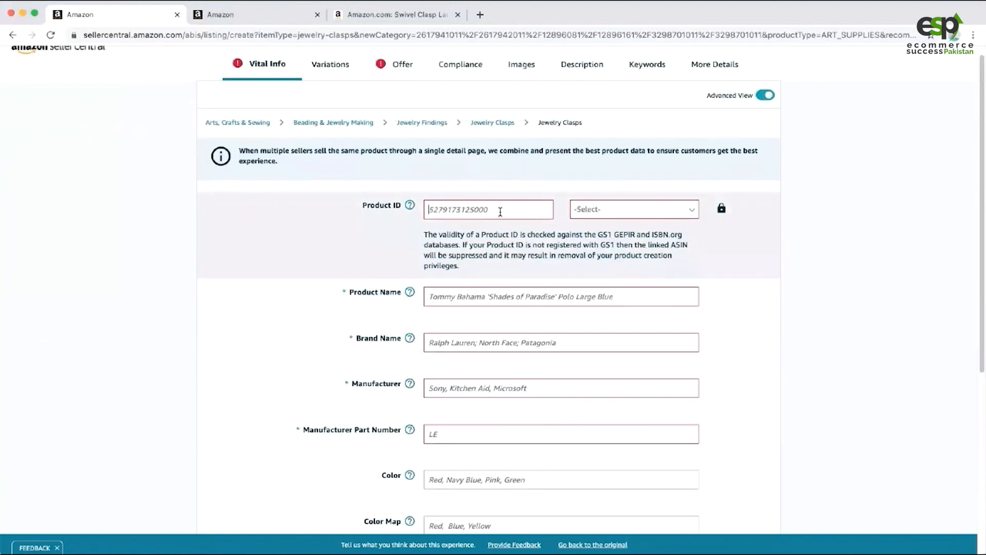
left_click(586, 216)
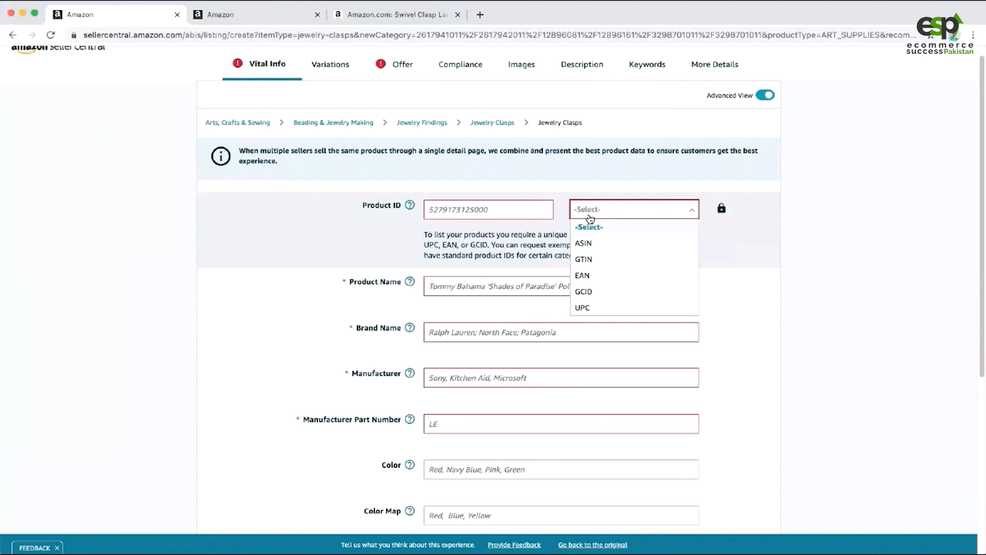
left_click(595, 309)
left_click(455, 209)
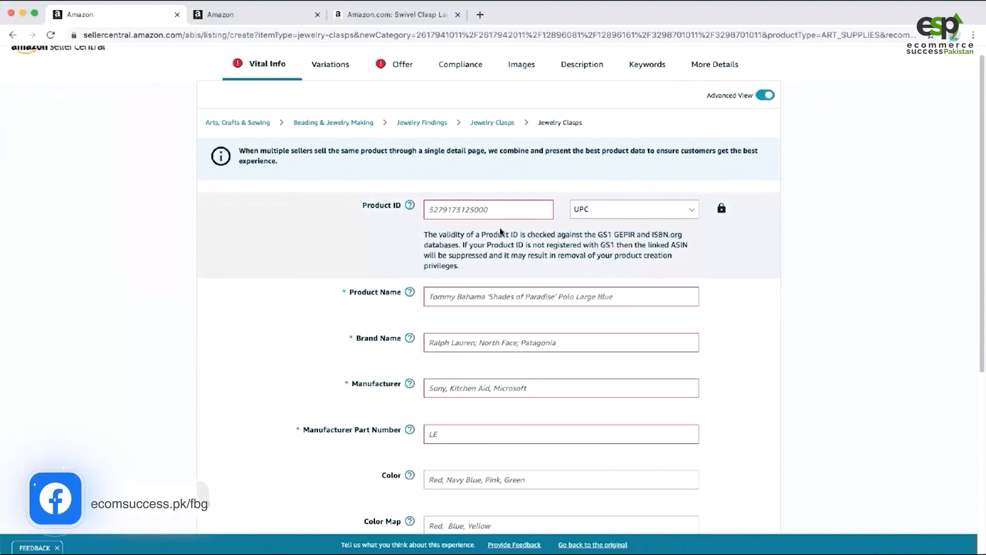
Examine the vital information fields, from product ID, product name and brand name down to size map
scroll(235, 271, "down", 1)
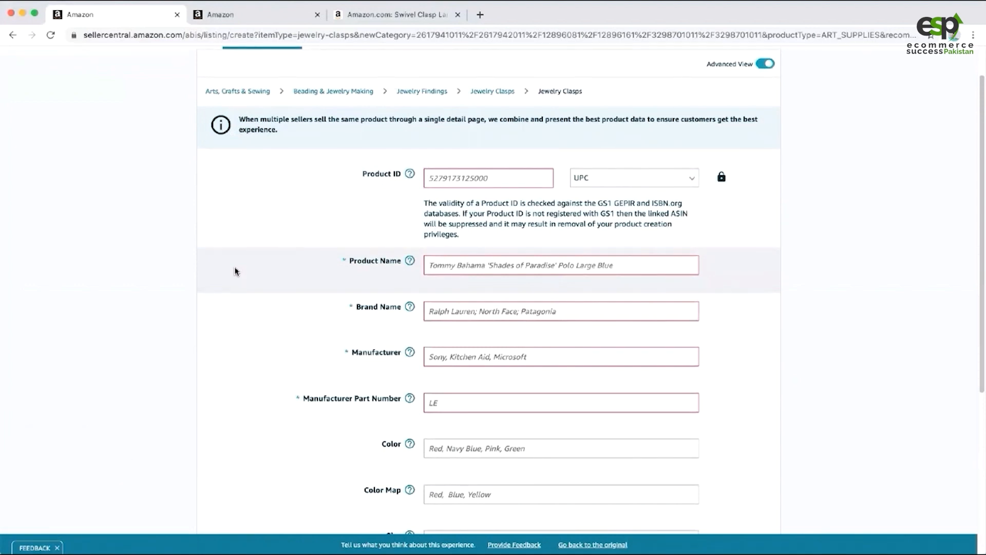
scroll(332, 226, "up", 1)
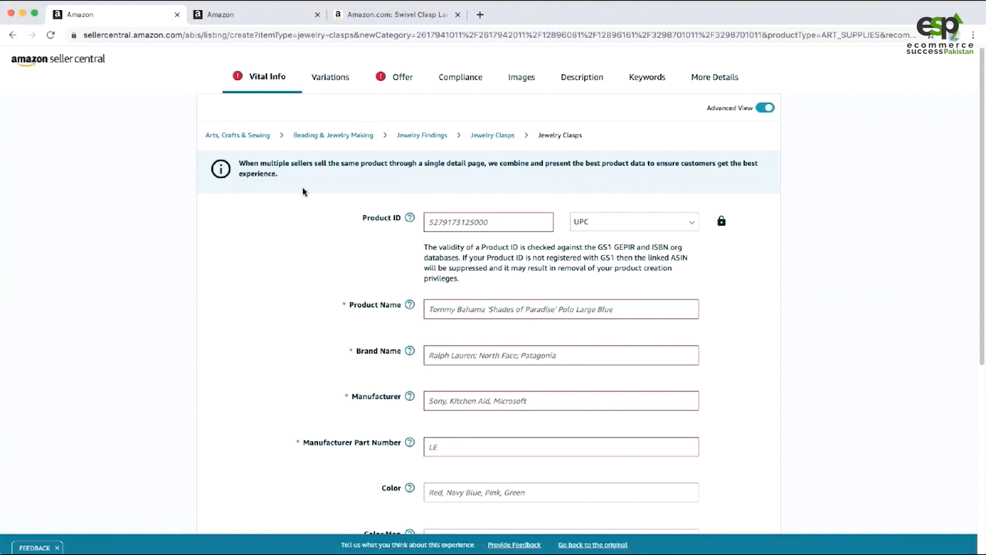
scroll(315, 191, "down", 6)
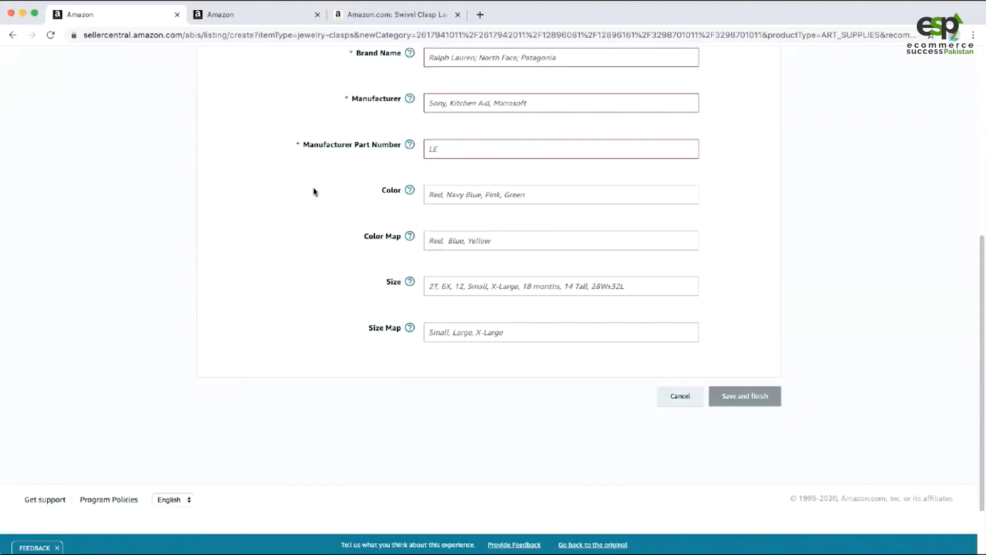
scroll(315, 192, "up", 5)
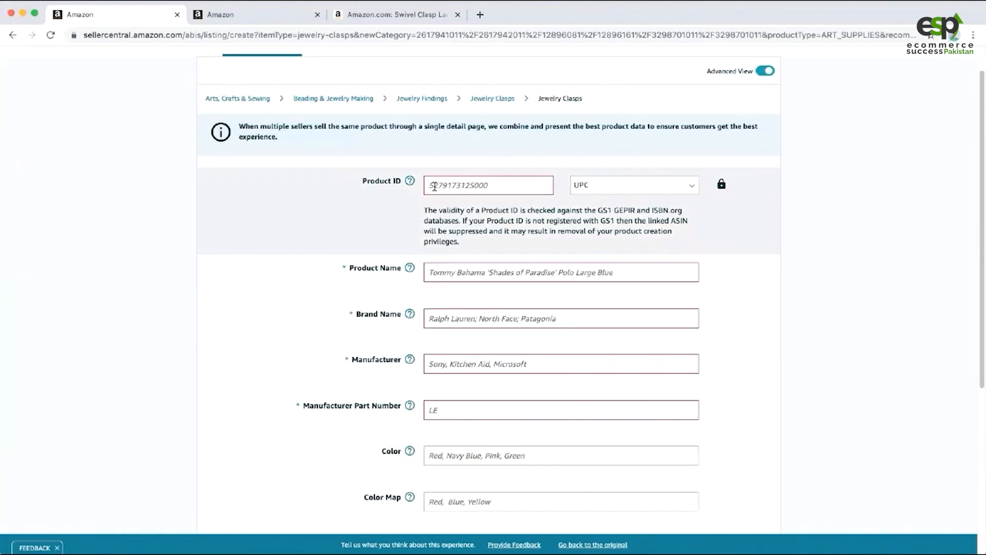
left_click(445, 274)
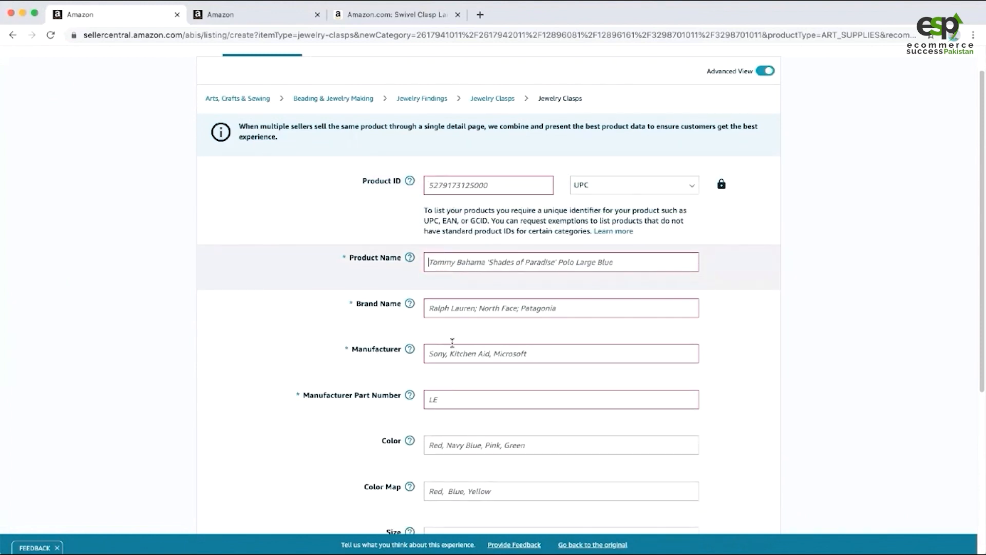
left_click(455, 307)
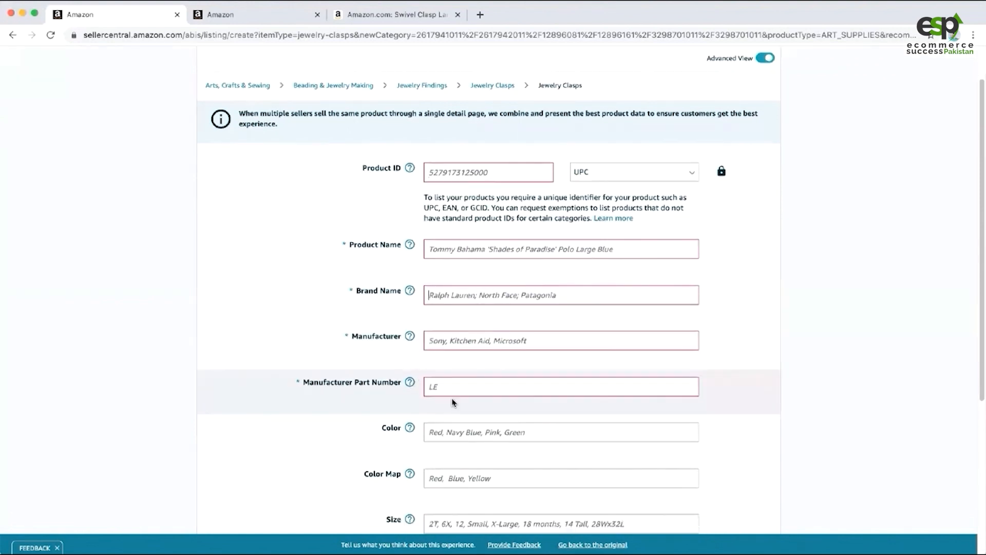
scroll(589, 209, "down", 5)
scroll(484, 322, "up", 6)
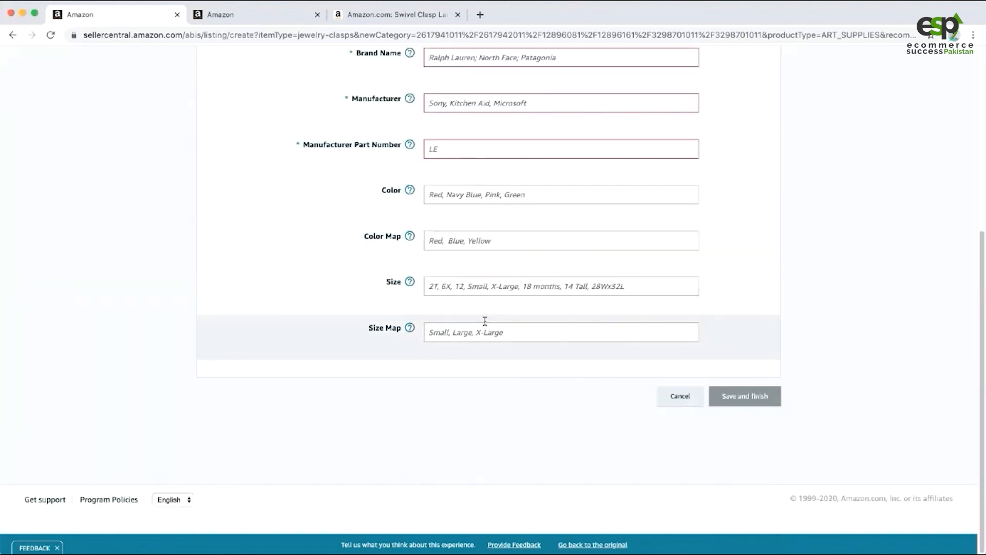
scroll(406, 346, "down", 5)
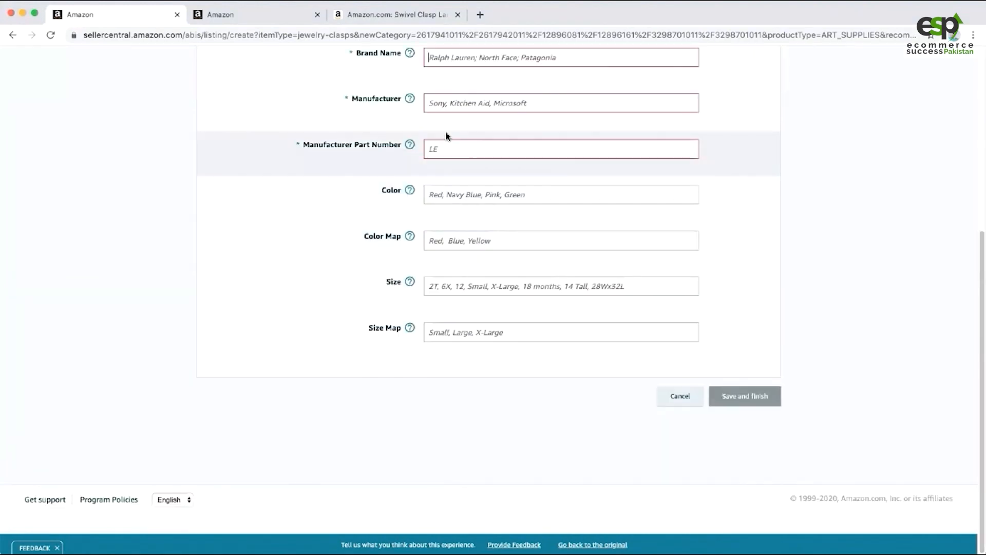
scroll(453, 328, "up", 4)
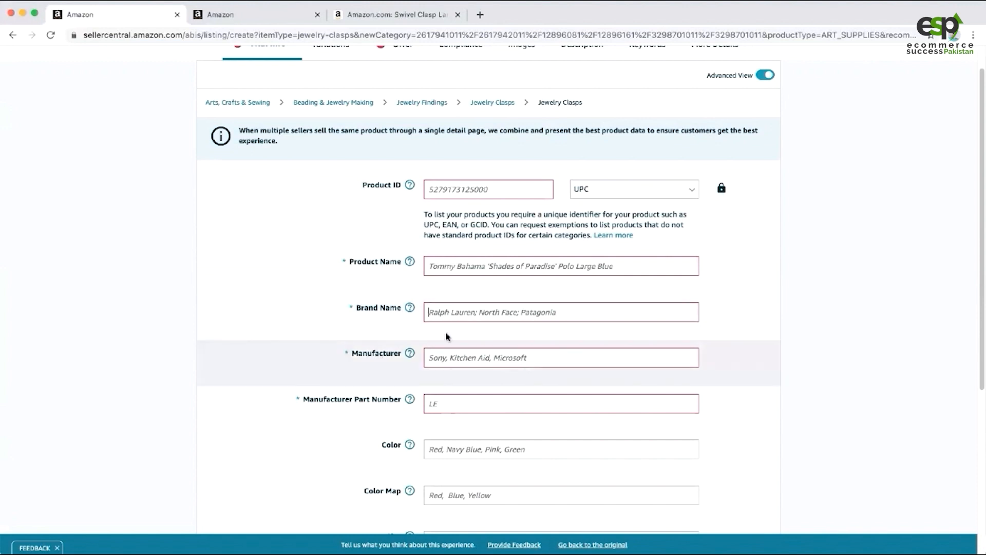
scroll(567, 323, "down", 3)
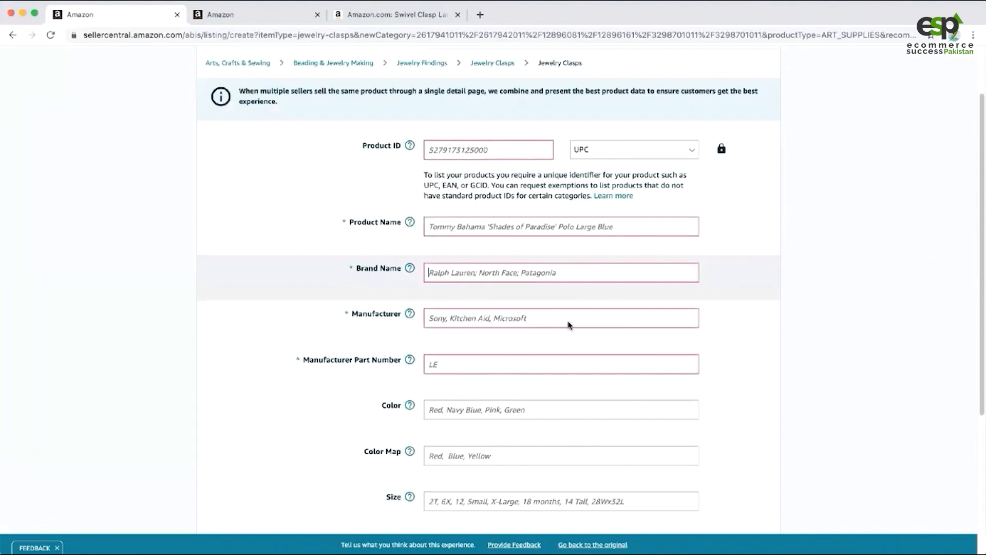
scroll(330, 276, "up", 3)
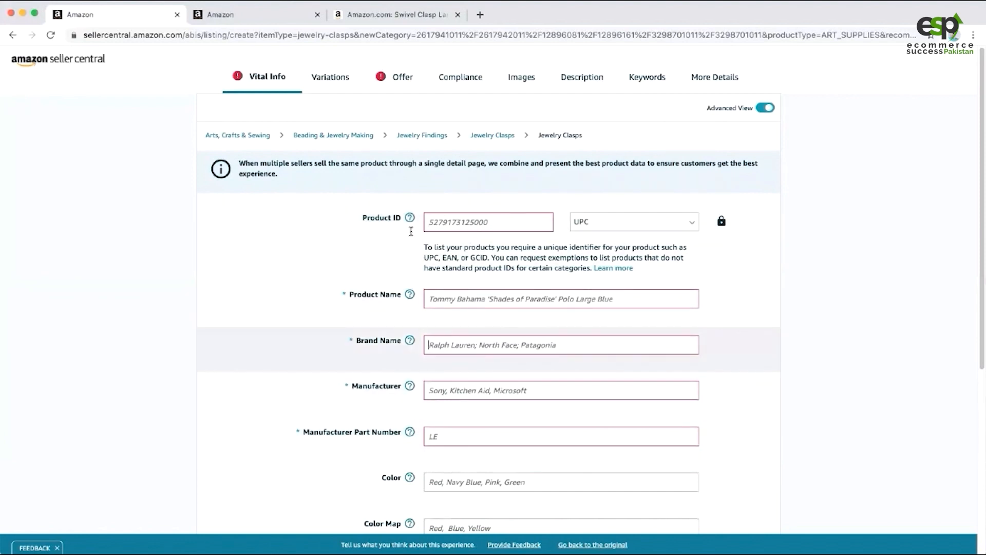
Examine the listing's variation theme options, and the offer's shipping template and condition choices
left_click(322, 79)
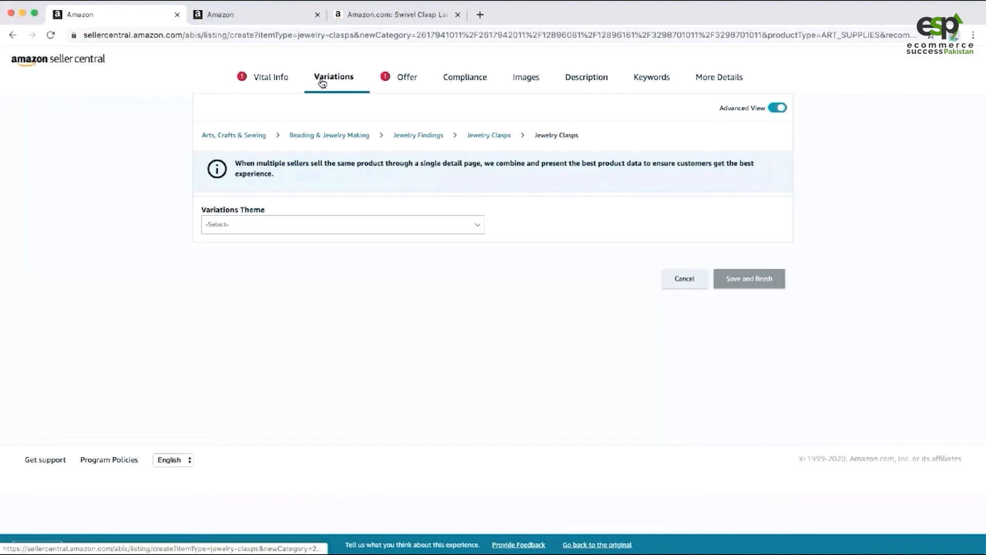
left_click(268, 225)
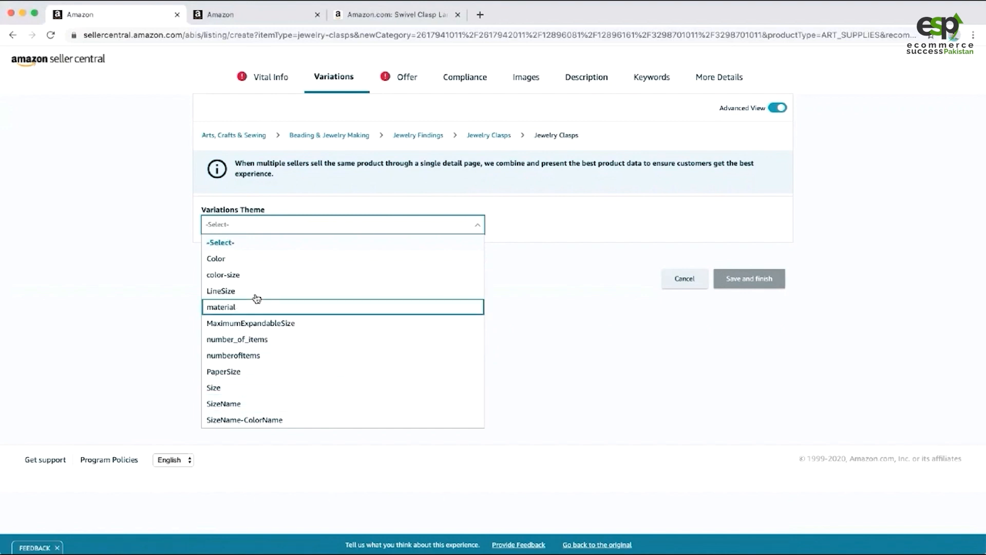
left_click(387, 85)
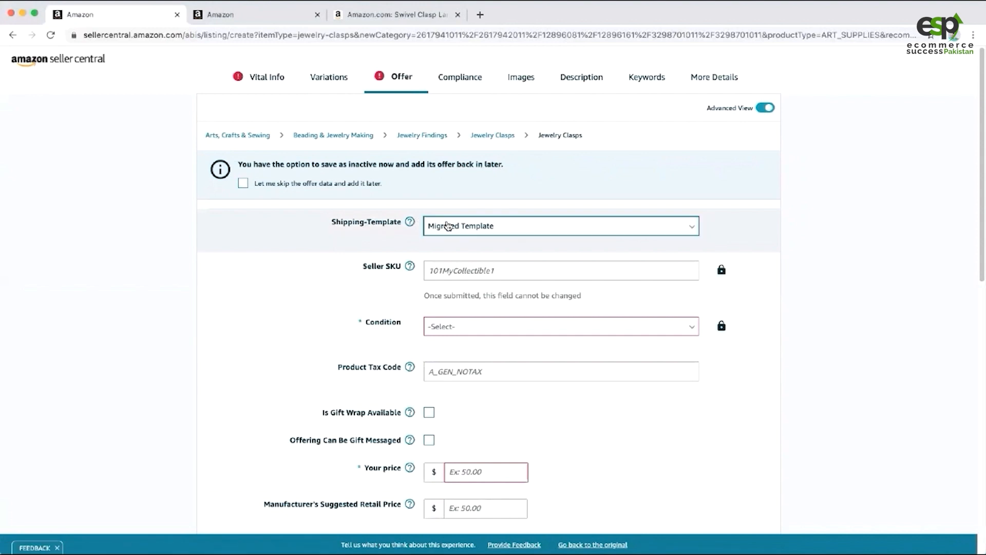
left_click(479, 226)
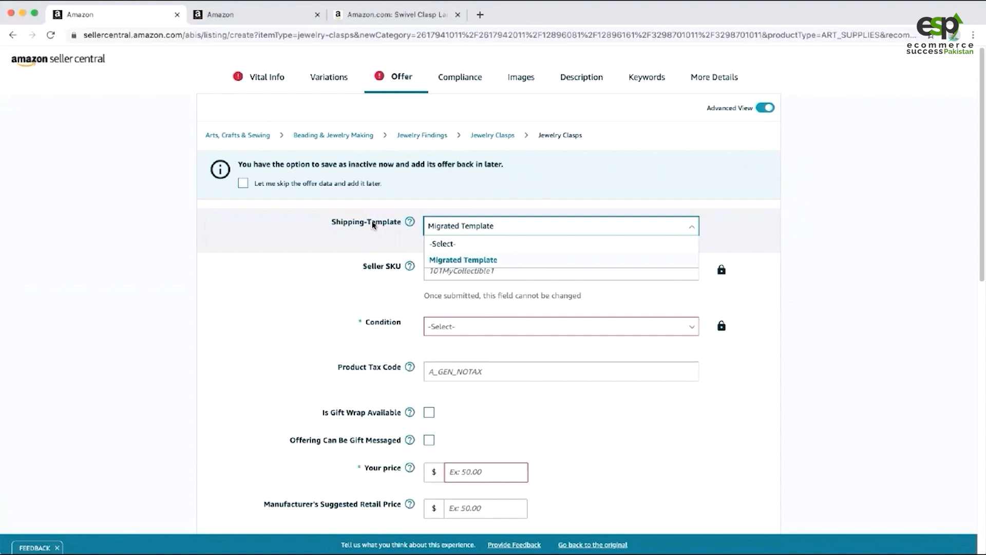
left_click(116, 249)
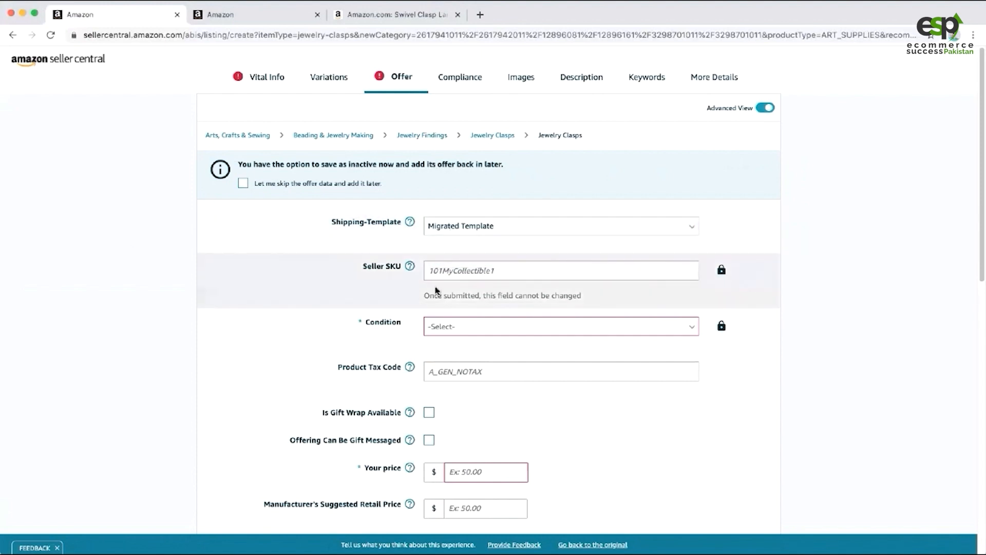
left_click(452, 327)
left_click(128, 348)
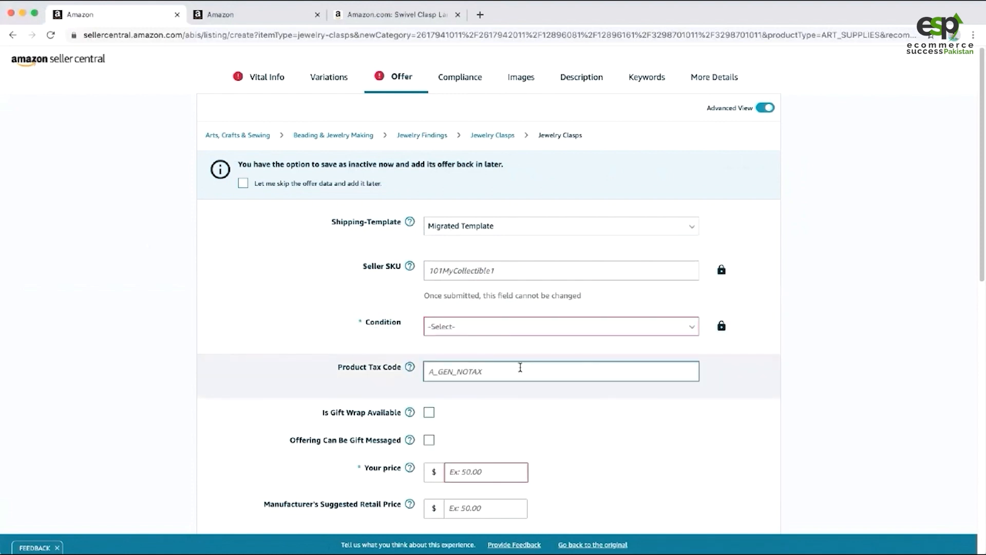
Examine the remaining offer fields, from product tax code, price and sale dates through quantity and handling time to the fulfillment channel options
scroll(513, 339, "down", 3)
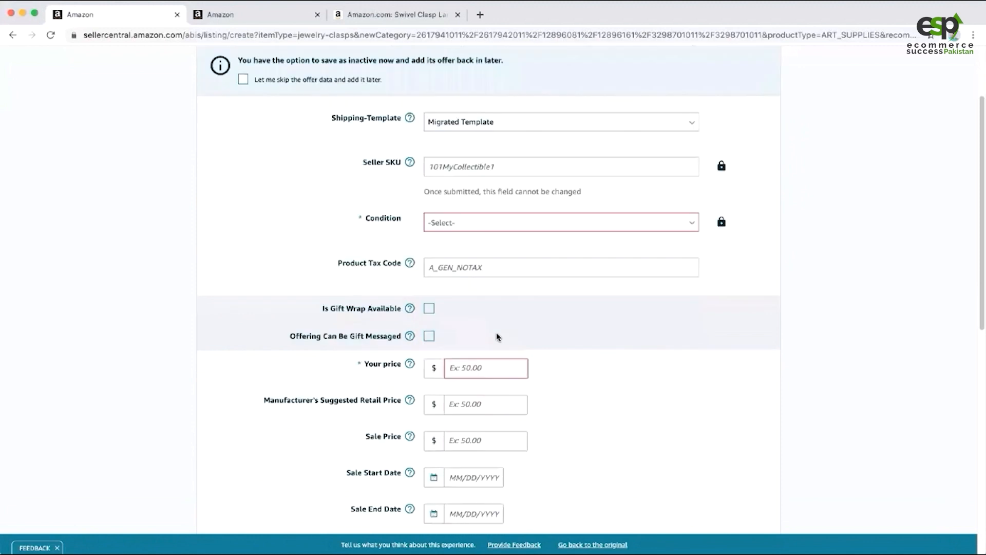
scroll(498, 335, "down", 5)
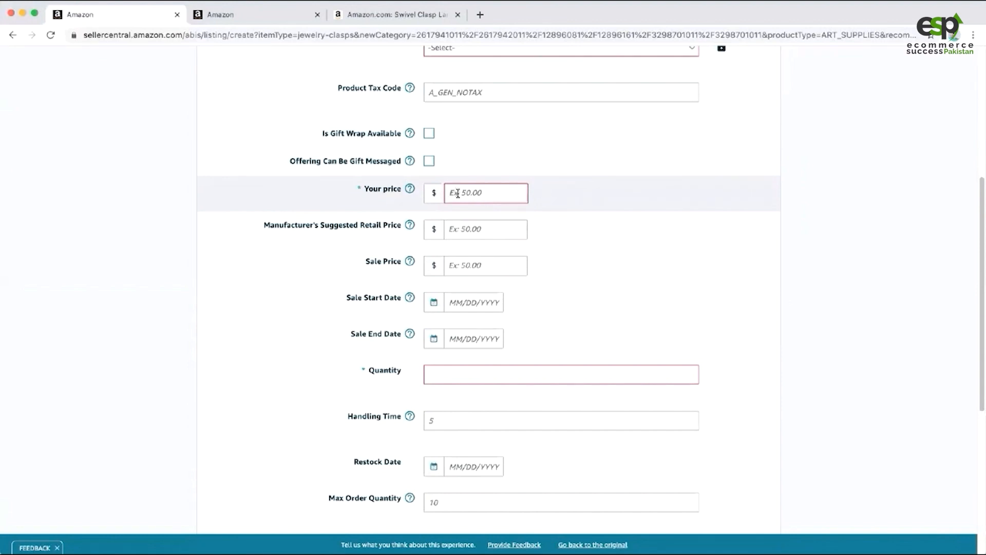
left_click(459, 373)
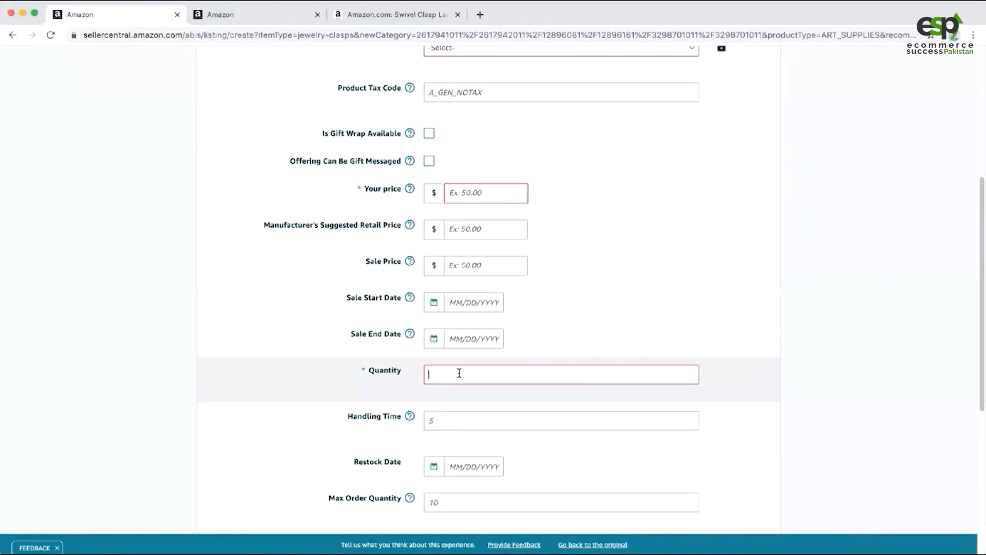
scroll(454, 373, "down", 1)
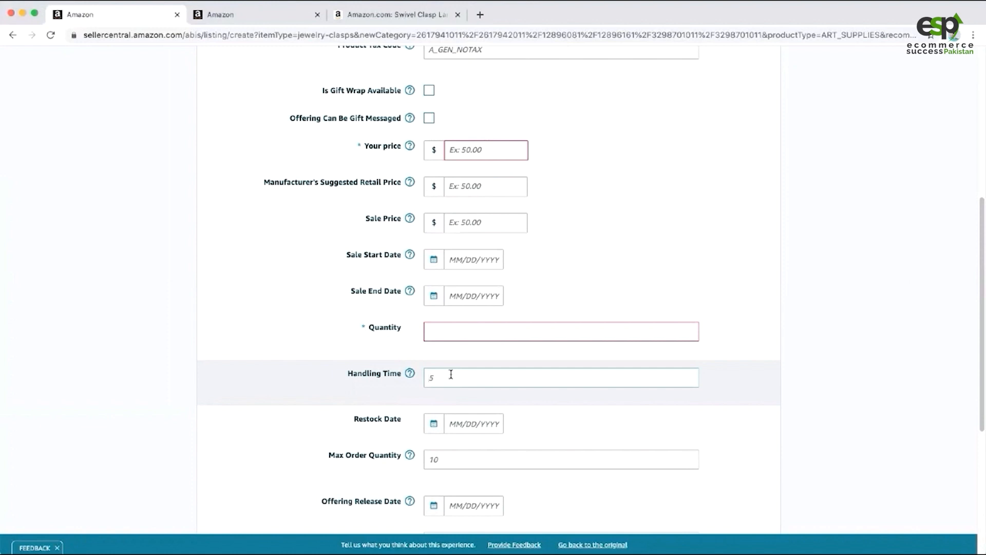
scroll(451, 374, "down", 5)
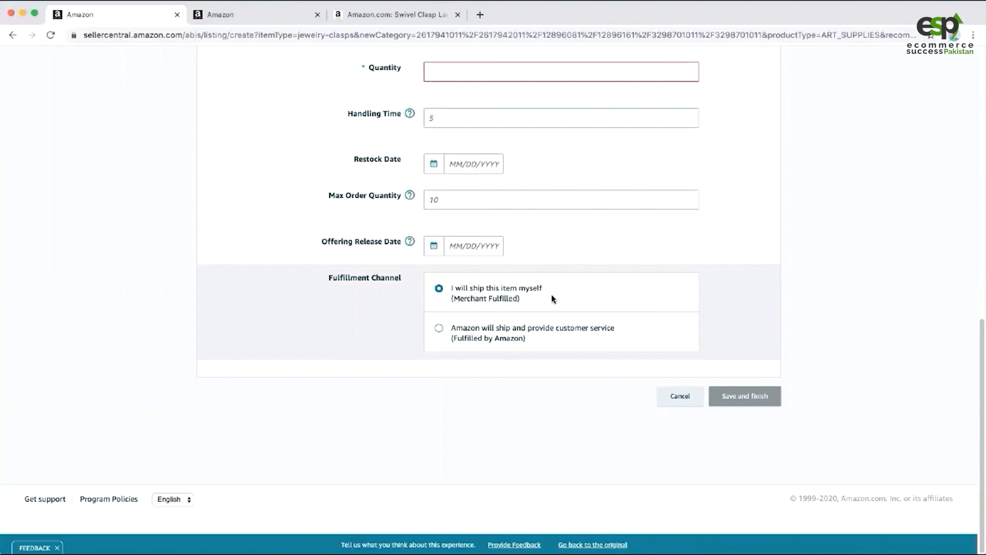
scroll(484, 300, "up", 10)
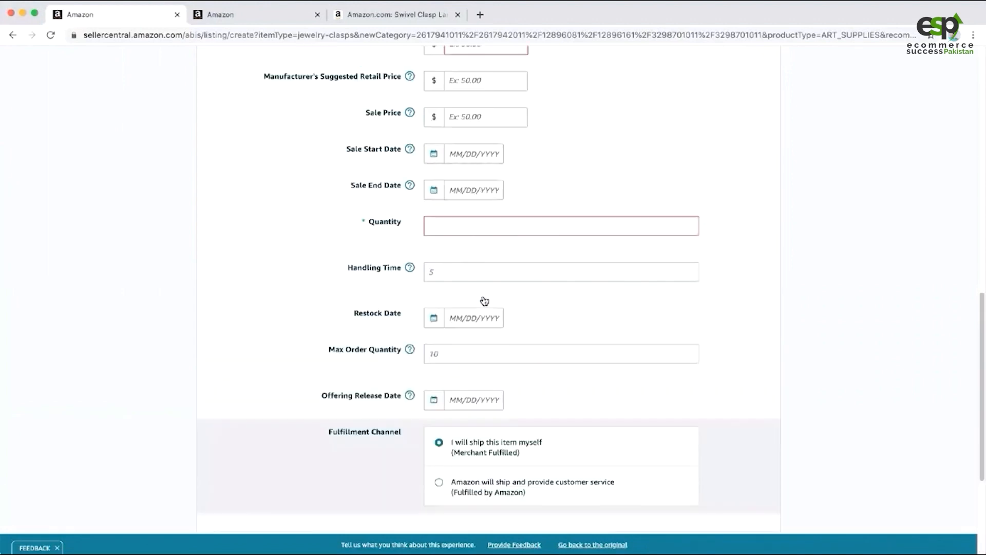
scroll(482, 299, "down", 10)
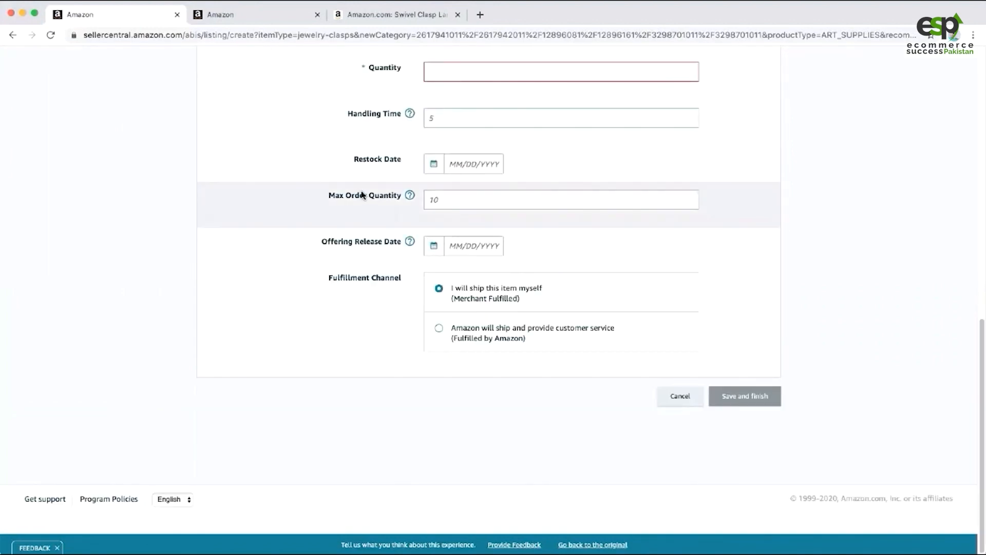
left_click(389, 197)
scroll(456, 206, "up", 15)
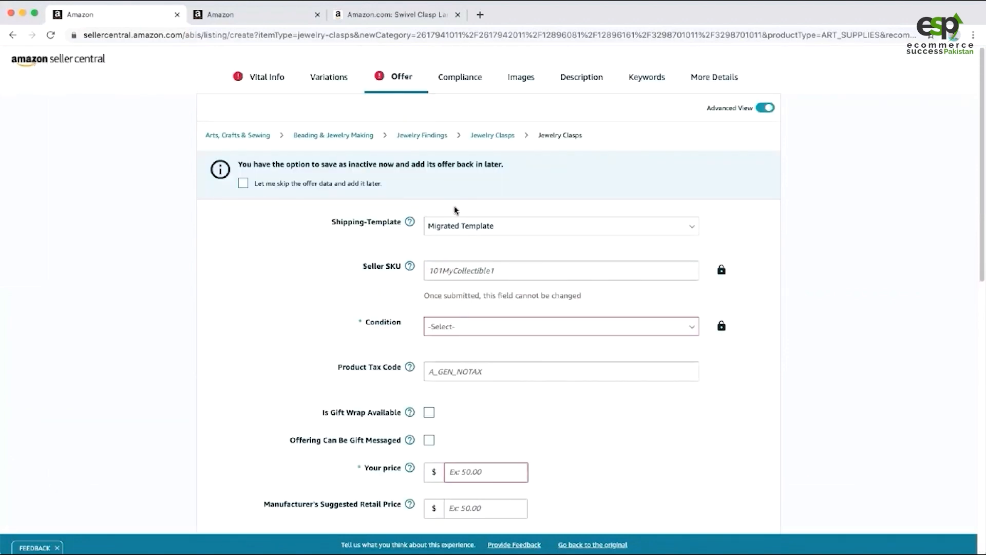
Examine the listing's image upload slots, from the MAIN image through ProductImage PT08
left_click(520, 78)
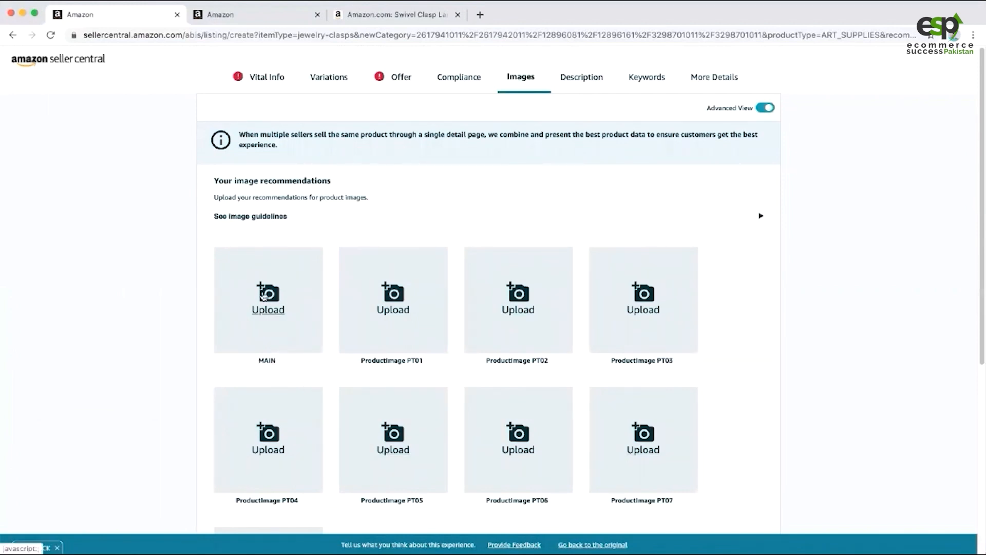
scroll(261, 295, "down", 3)
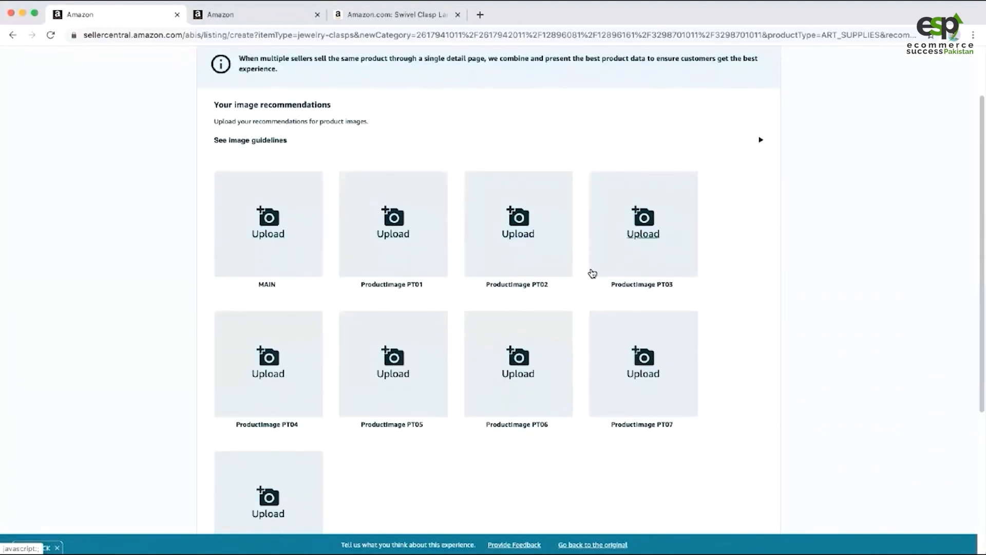
scroll(216, 340, "down", 5)
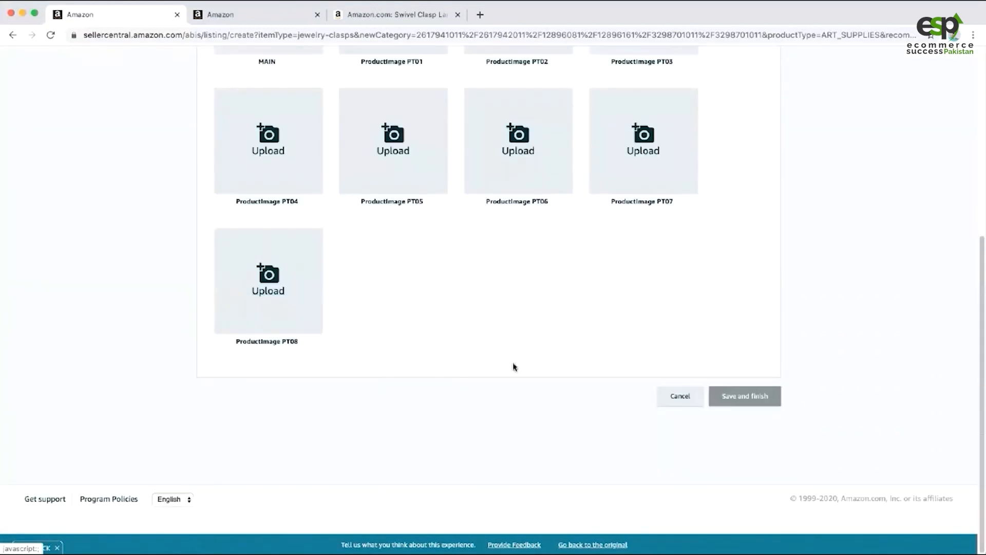
scroll(513, 365, "up", 5)
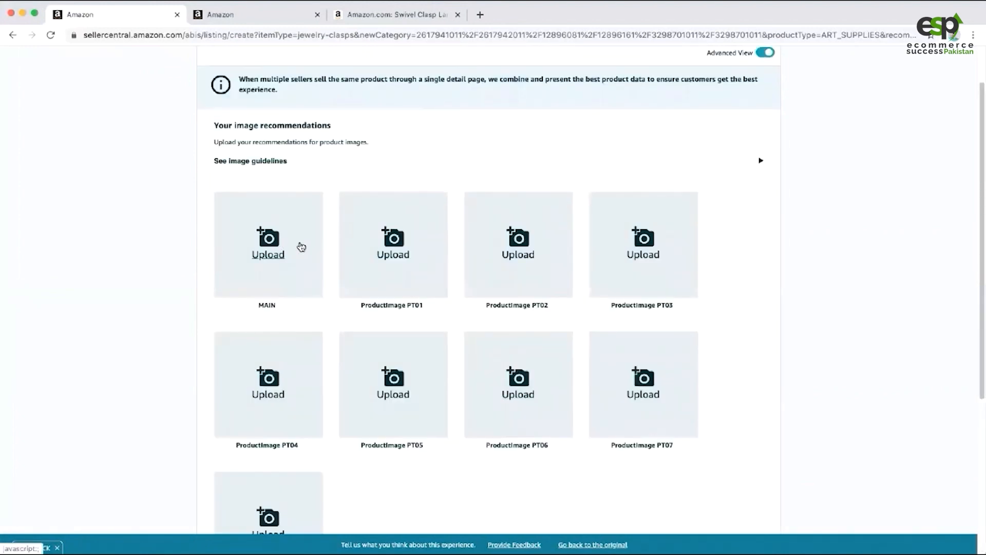
scroll(370, 257, "up", 1)
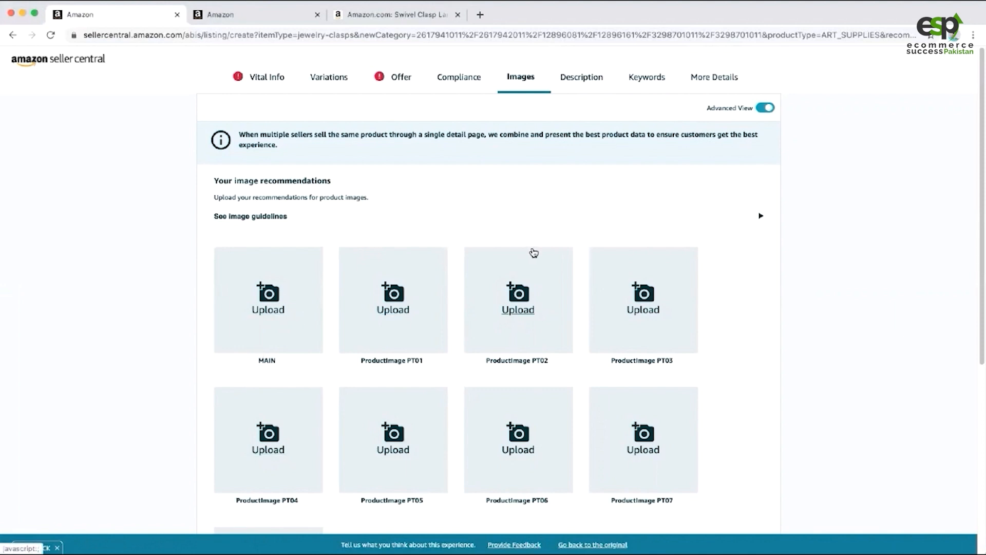
Expand Key Product Features in the listing's description section to five entry fields
left_click(588, 83)
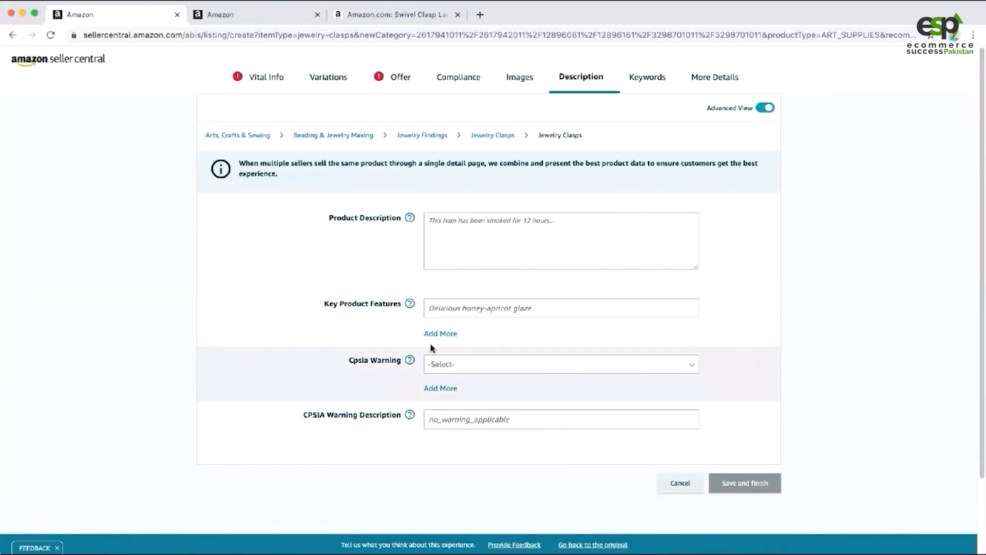
left_click(464, 229)
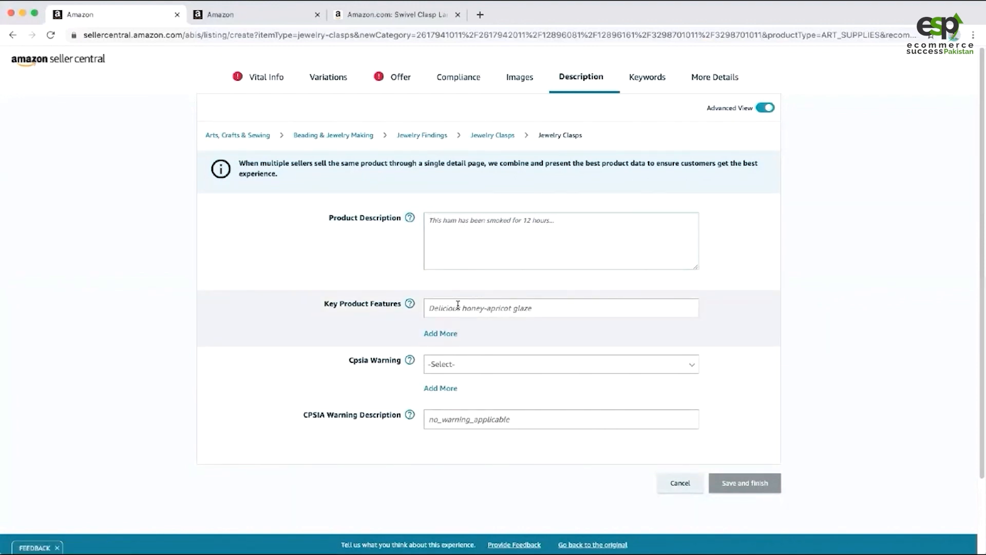
left_click(442, 334)
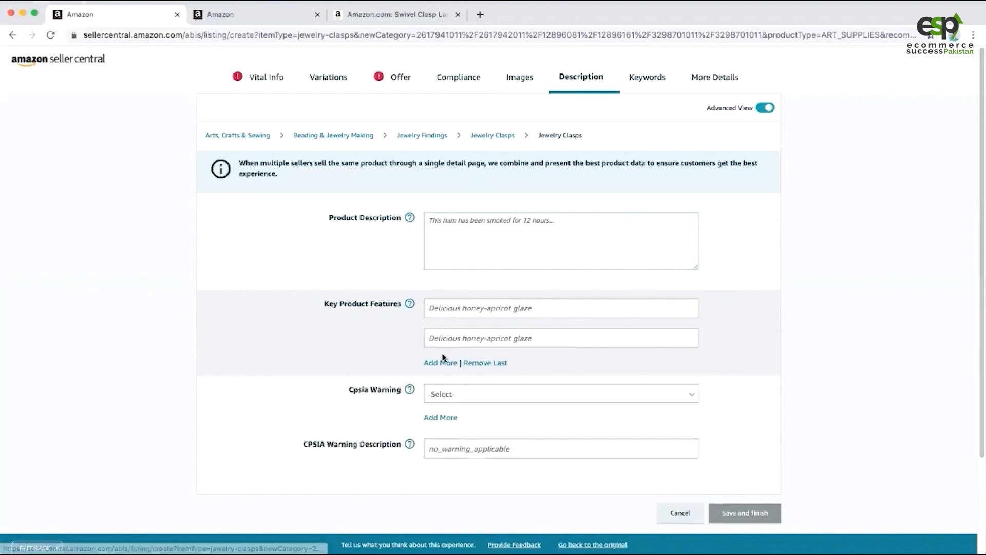
left_click(441, 363)
left_click(441, 393)
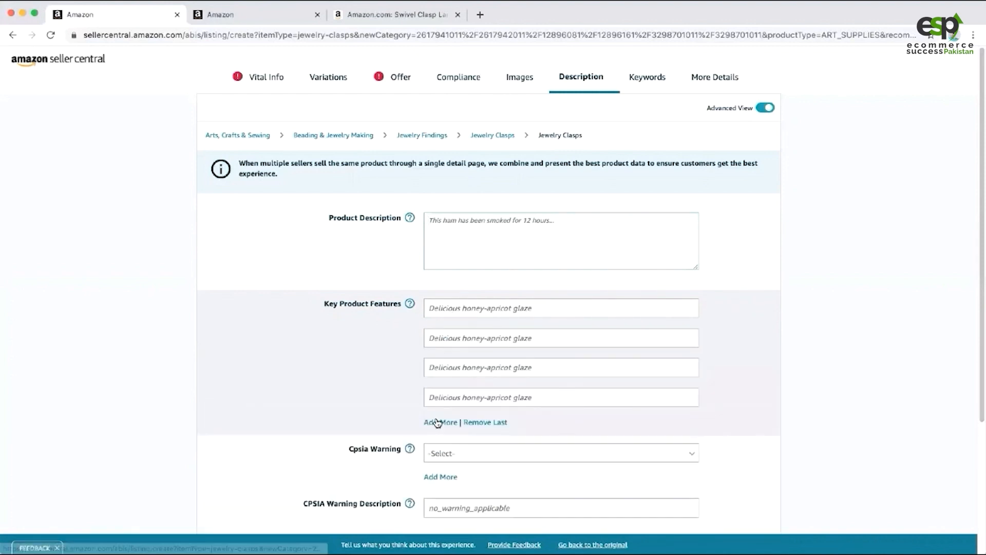
left_click(438, 422)
left_click(447, 453)
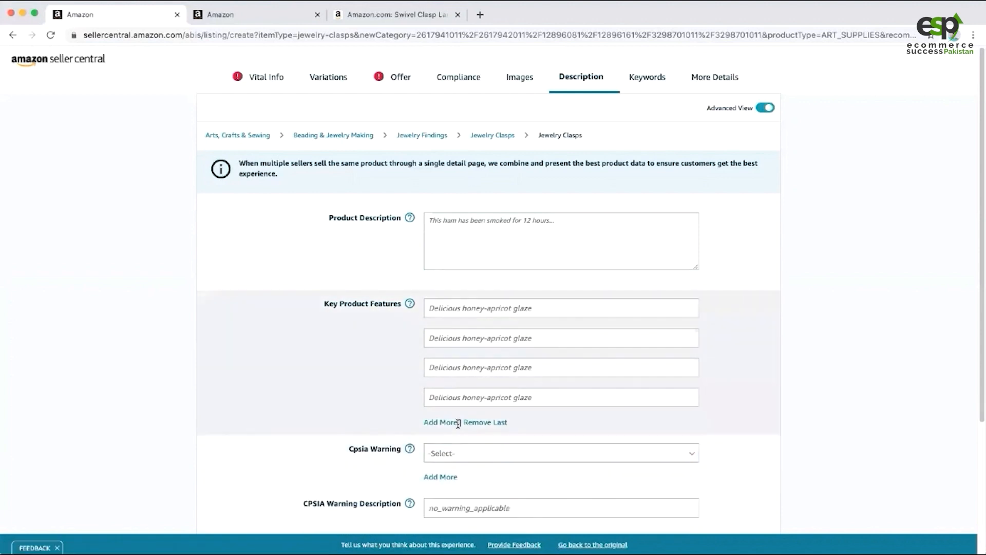
left_click(438, 422)
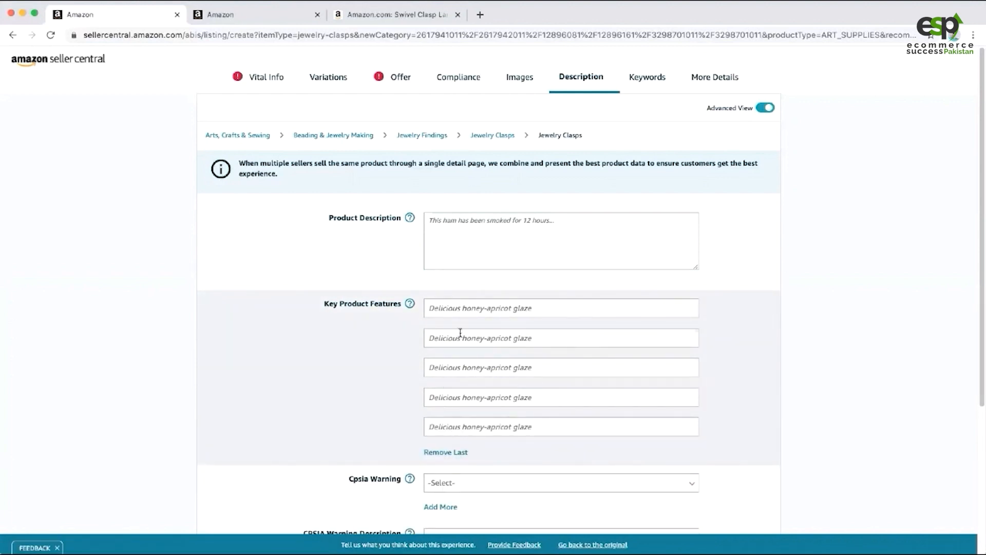
scroll(440, 385, "down", 3)
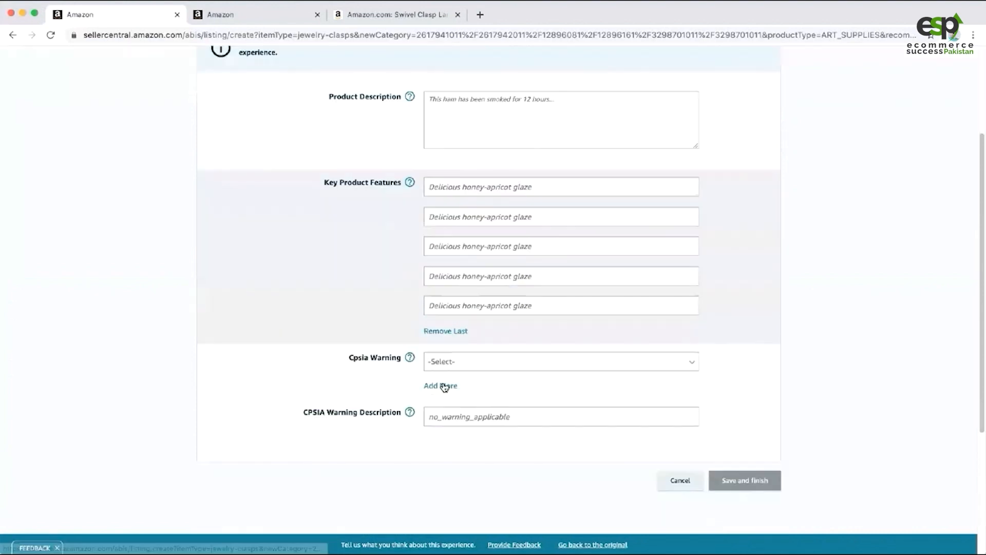
scroll(443, 383, "up", 3)
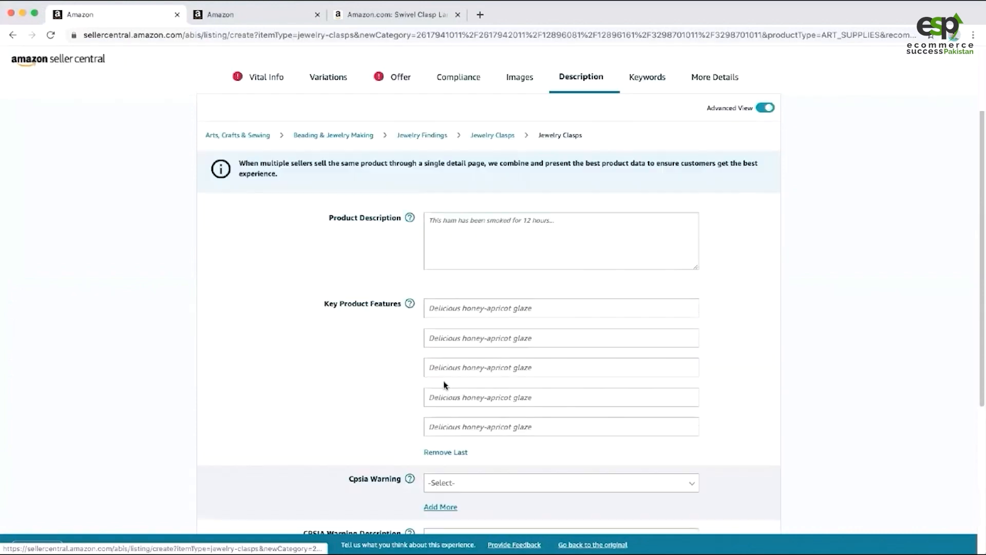
Examine the listing's keyword fields and their help notes, from intended use and target audience to search terms and platinum keywords
left_click(637, 93)
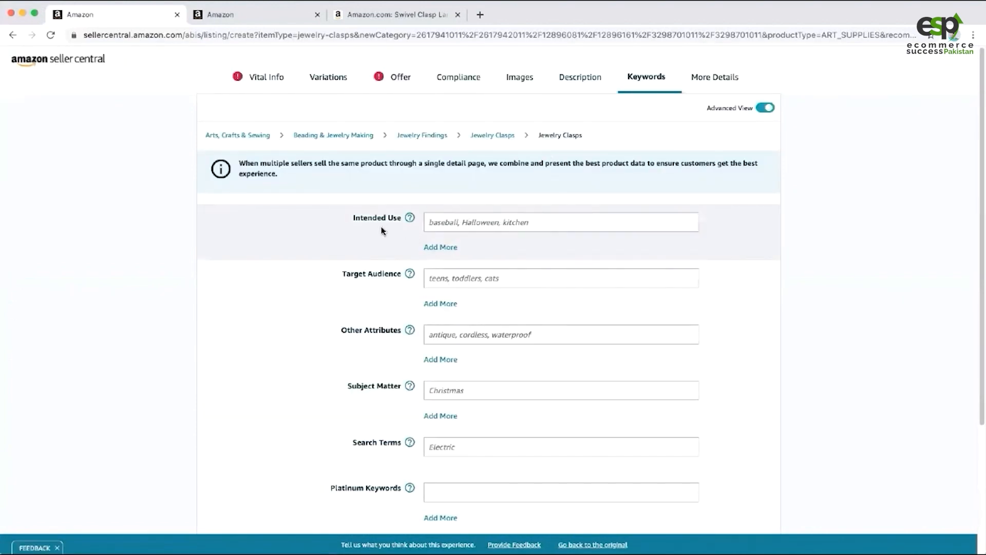
mouse_move(408, 220)
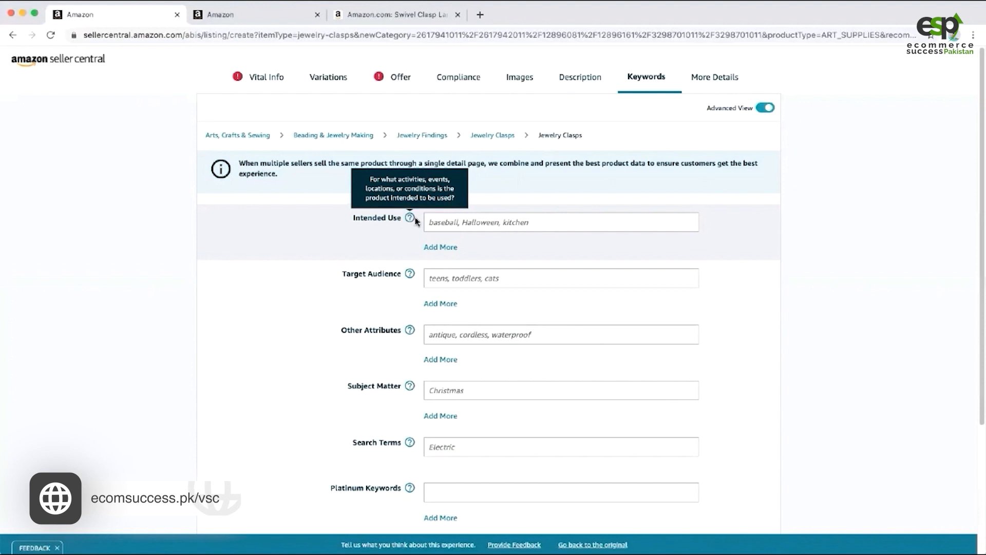
mouse_move(410, 386)
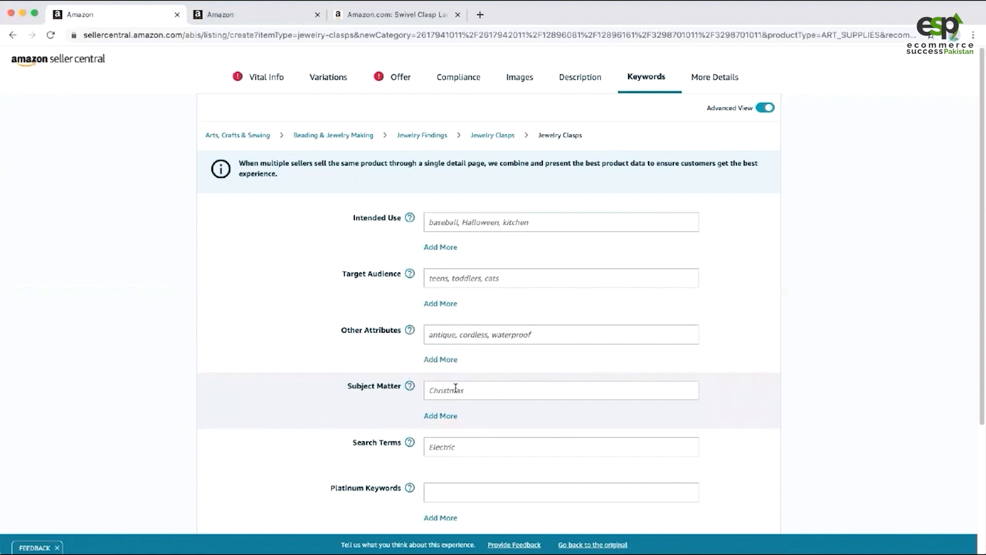
mouse_move(410, 330)
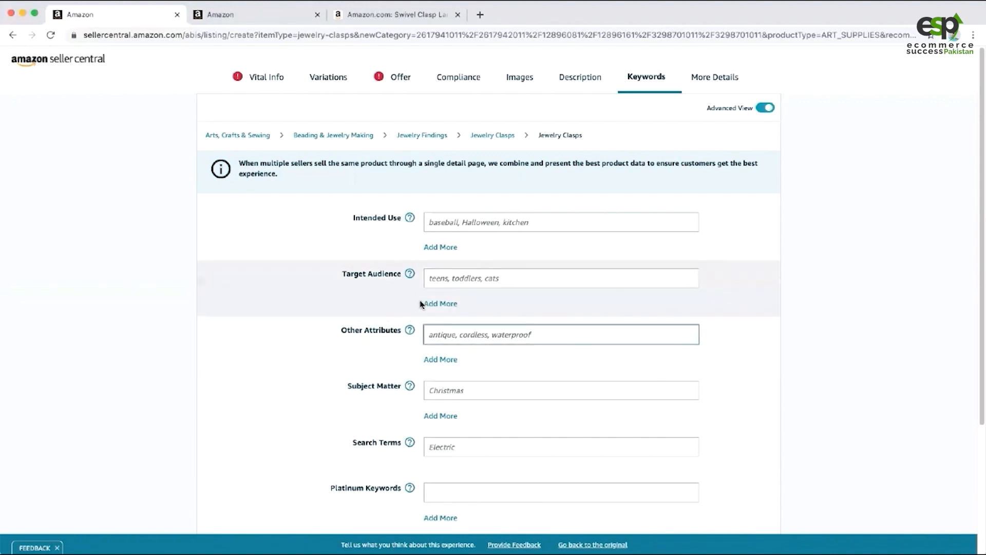
mouse_move(409, 274)
left_click(440, 281)
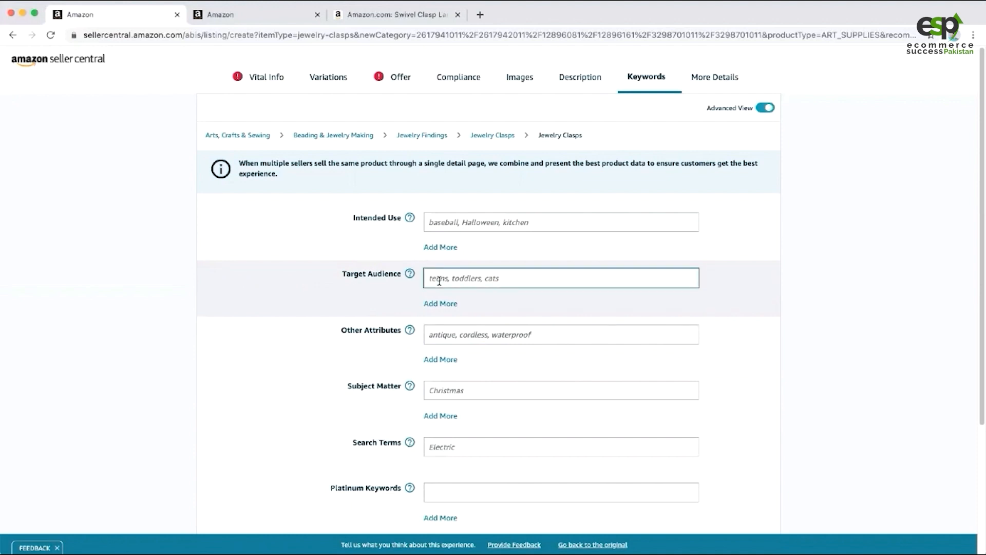
scroll(439, 281, "down", 3)
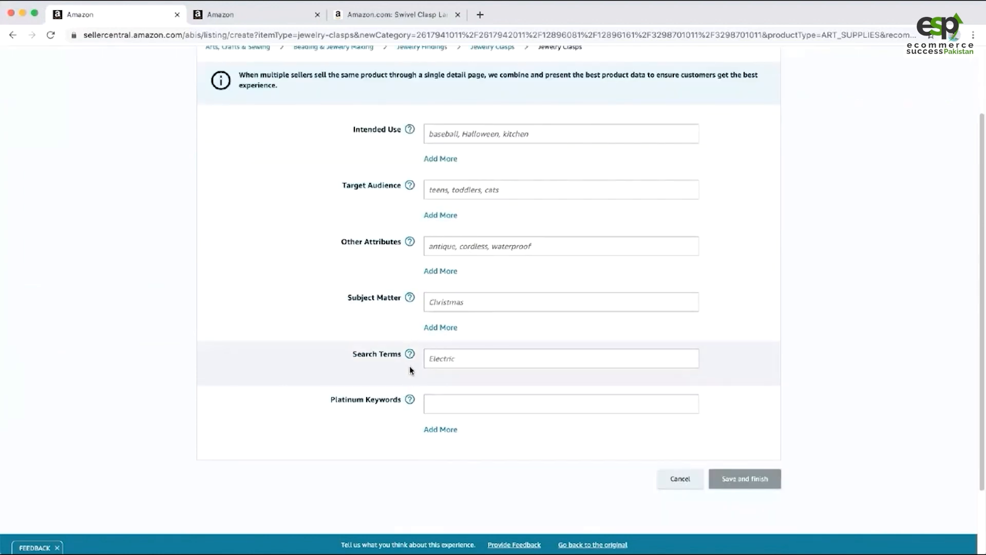
mouse_move(409, 355)
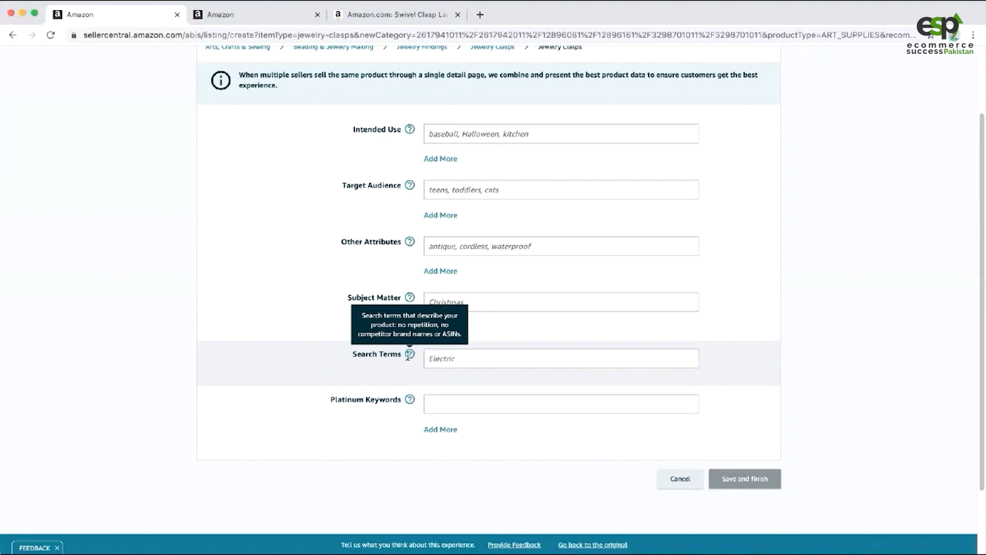
scroll(516, 405, "up", 2)
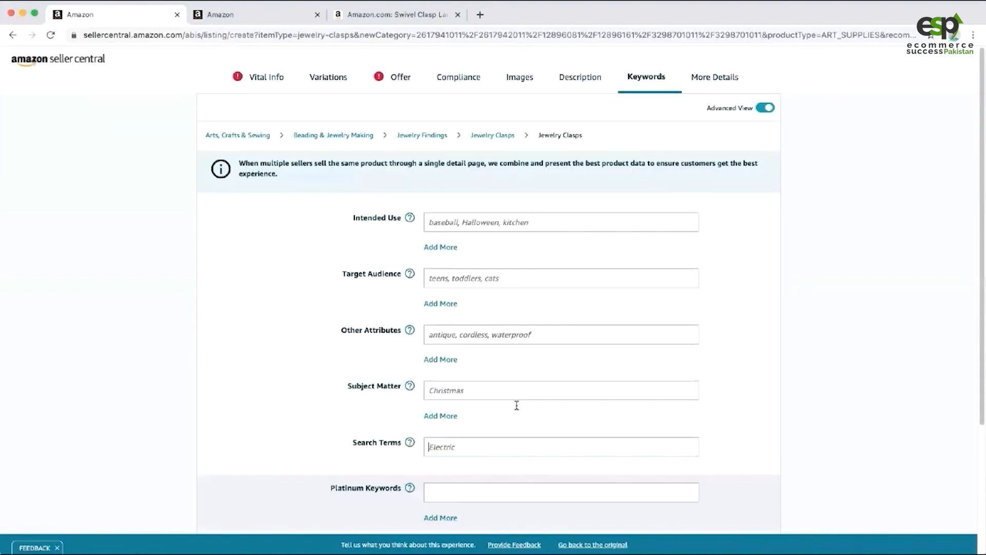
Examine the listing's additional detail fields, from weight, material type and package quantity down to country of origin and package dimensions
left_click(711, 82)
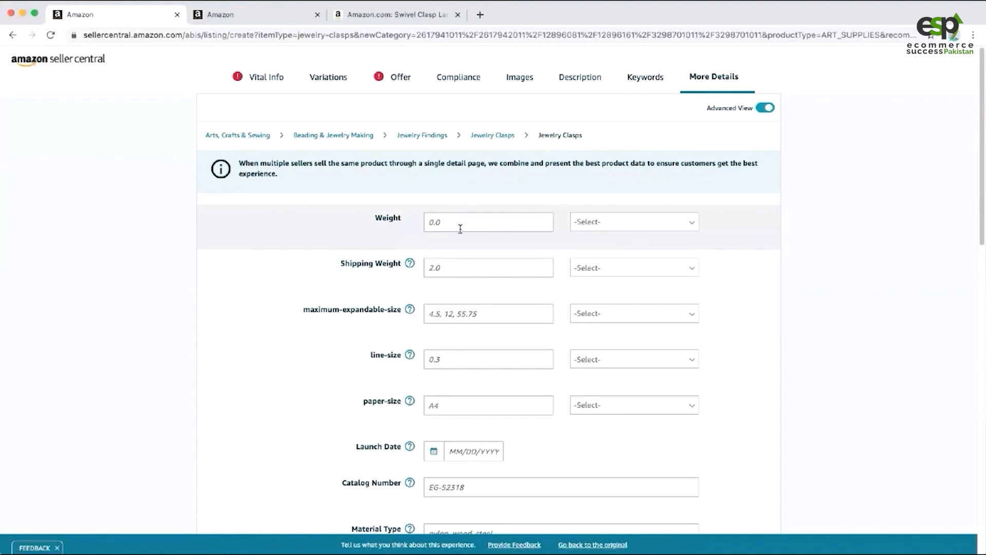
scroll(460, 229, "down", 4)
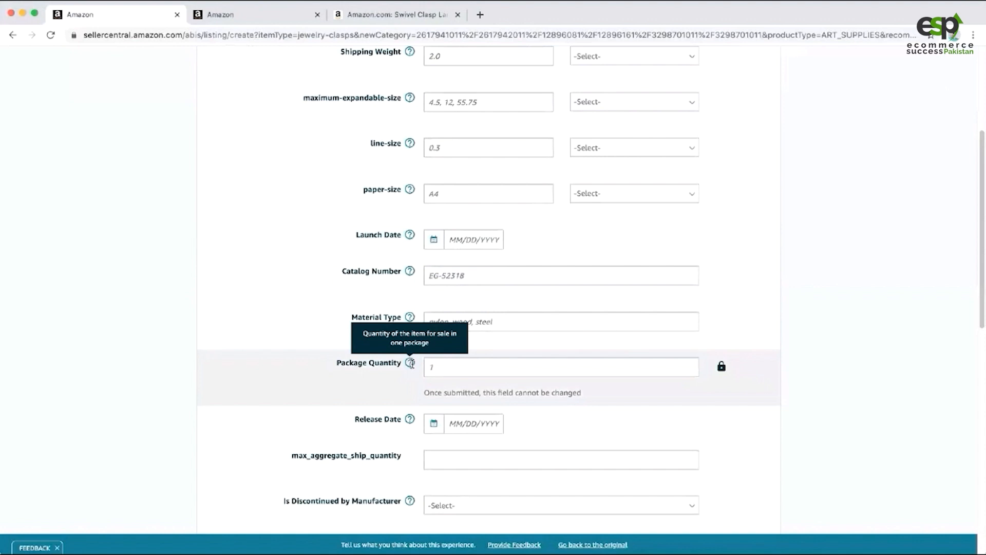
left_click(437, 368)
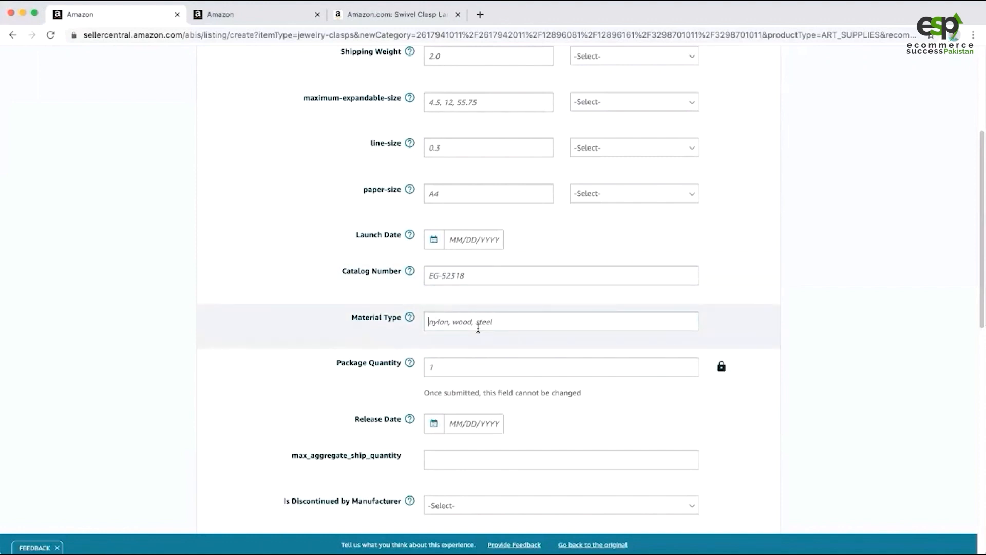
scroll(477, 326, "down", 1)
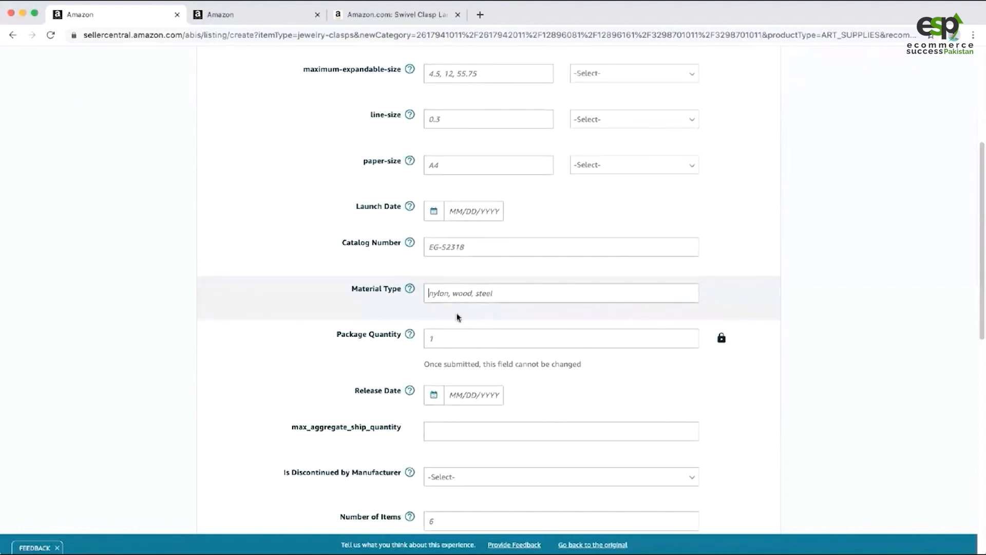
scroll(489, 273, "down", 2)
scroll(489, 274, "down", 6)
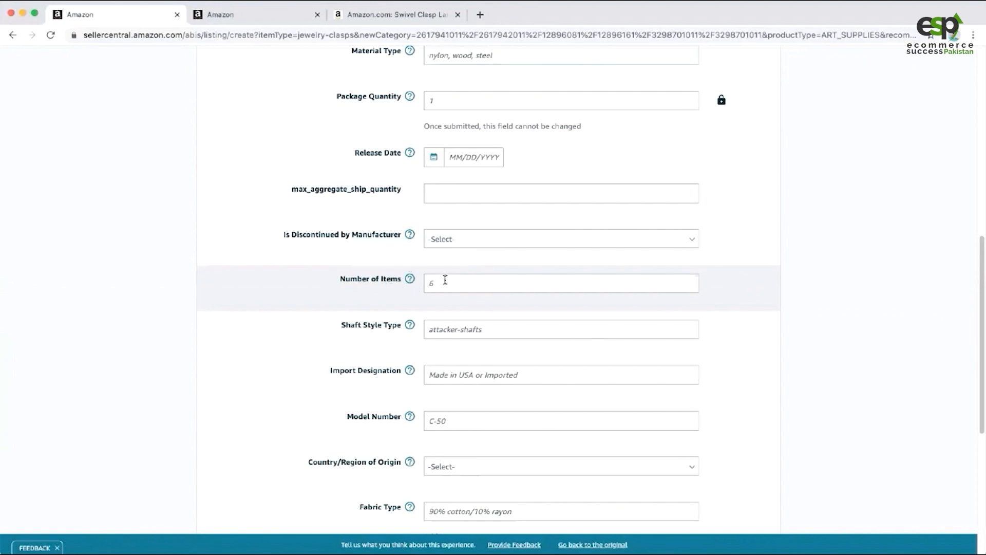
scroll(445, 280, "down", 6)
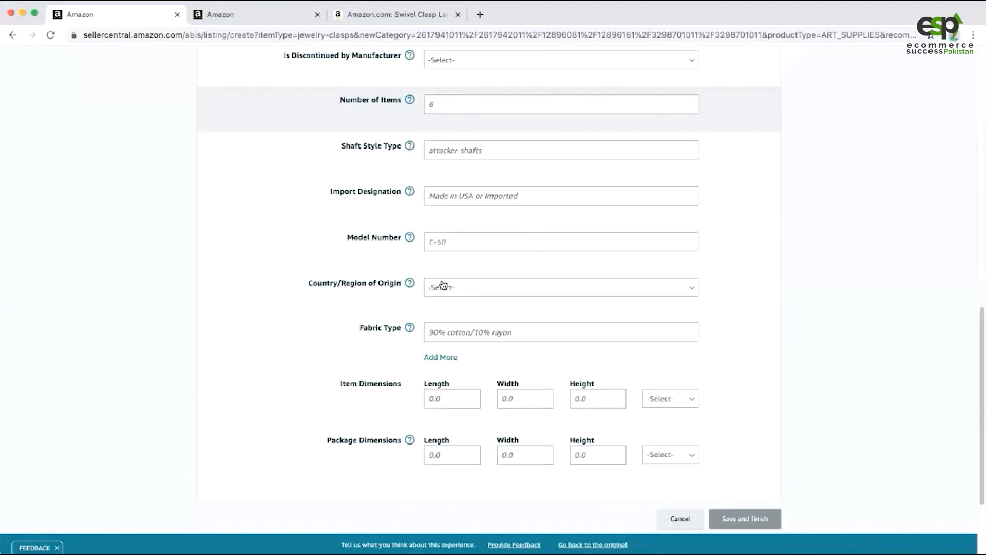
Review the whole More Details form again, from the weight fields through item and package dimensions to the Save and finish option
left_click(437, 286)
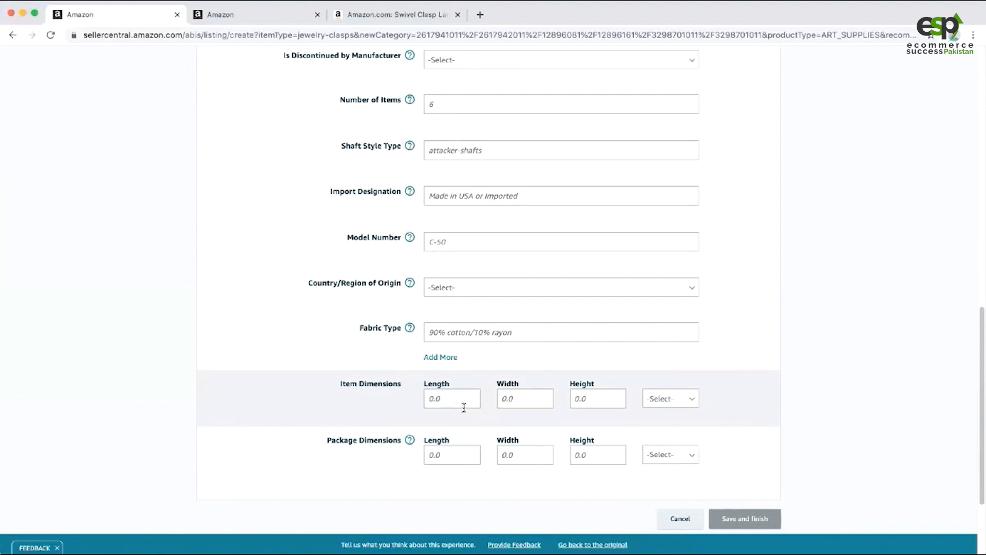
scroll(464, 407, "up", 7)
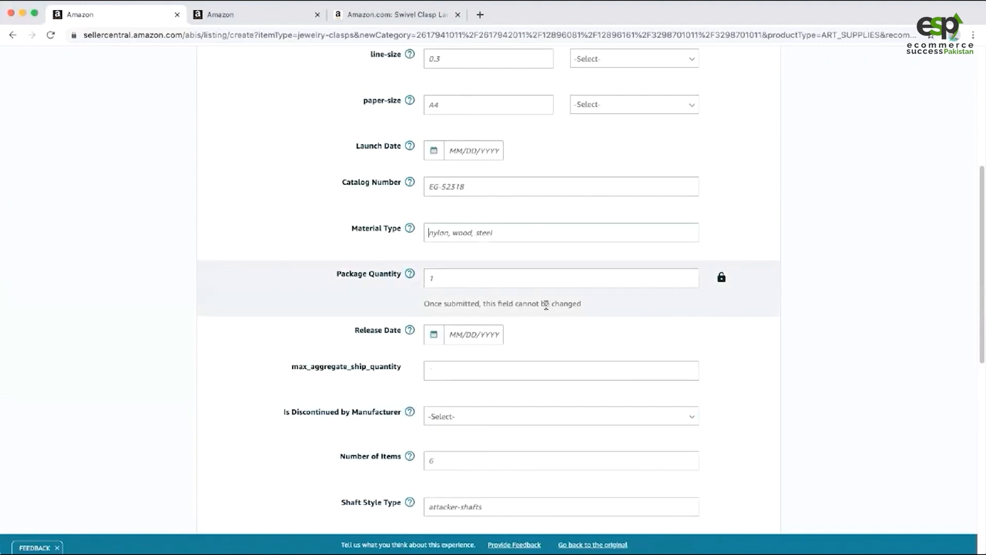
scroll(546, 305, "up", 6)
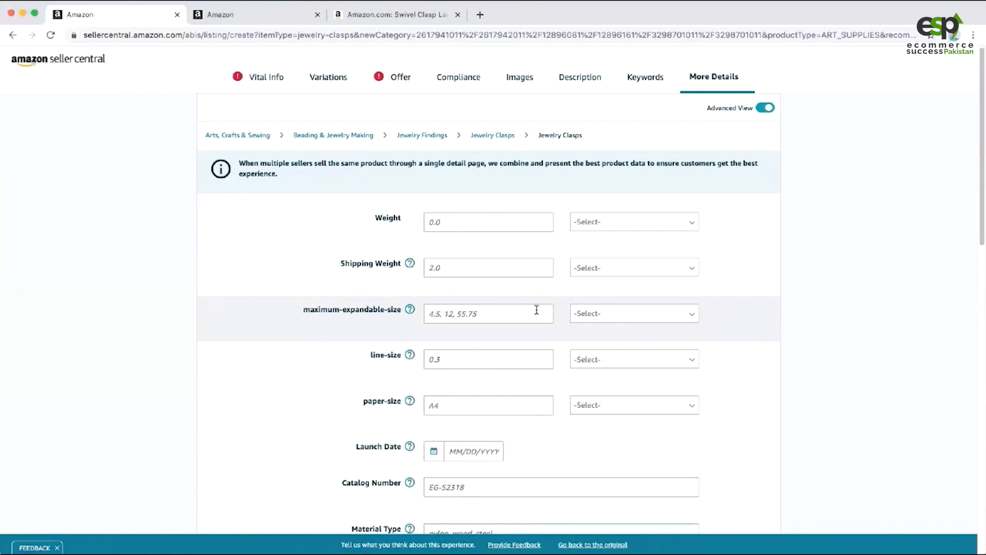
scroll(536, 309, "down", 8)
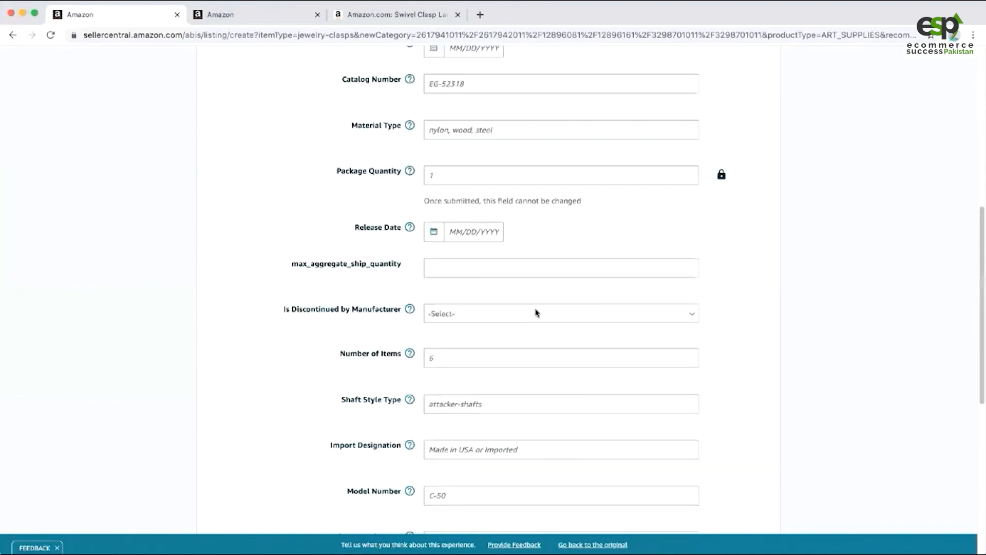
scroll(535, 311, "down", 7)
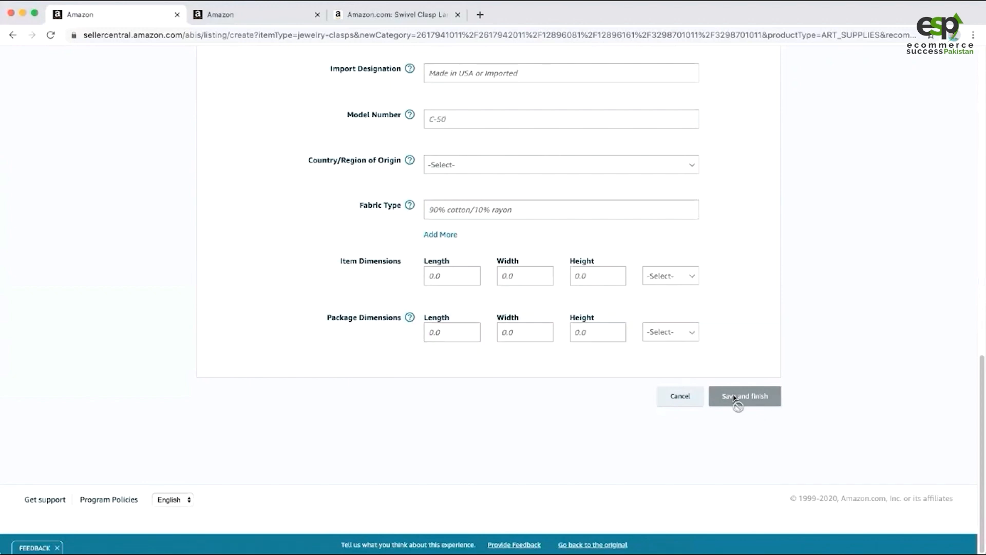
scroll(733, 399, "up", 15)
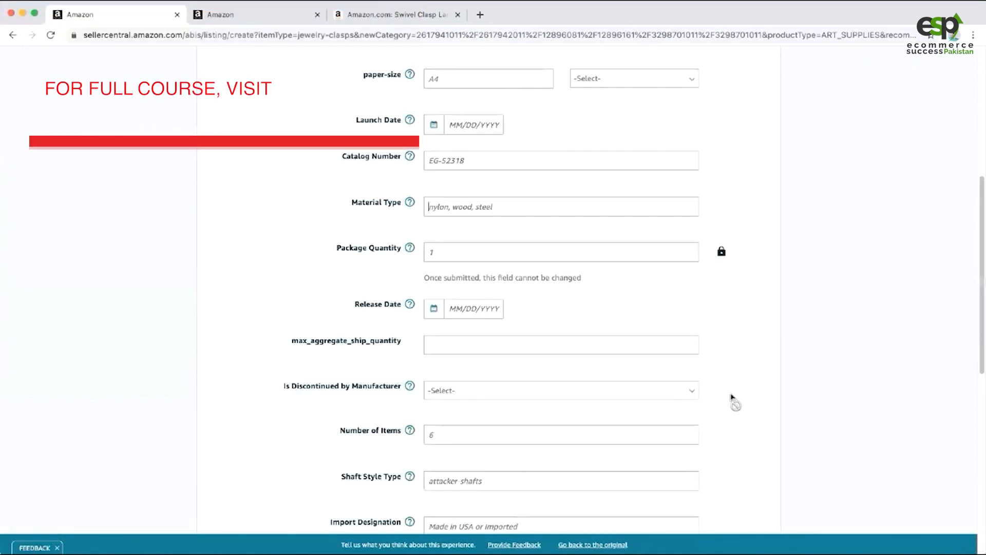